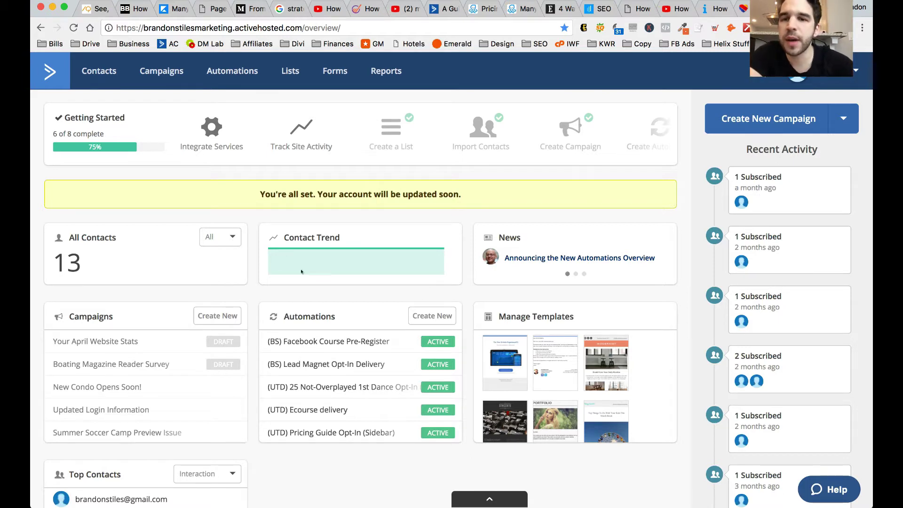
- Open the Lists page showing all of the account's contact lists
click(286, 73)
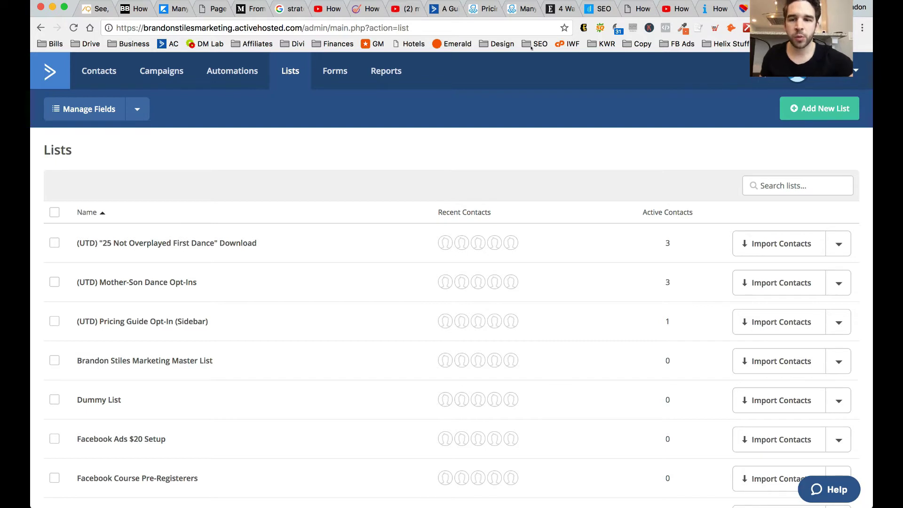
- Create the 'Free Ticket Giveaway' list with its website URL and a free-tickets subscription reminder
click(834, 110)
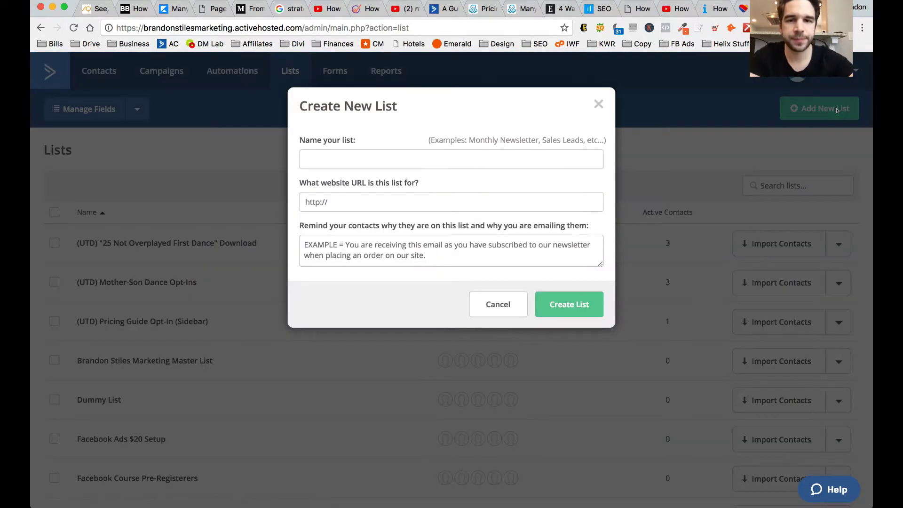
click(347, 154)
text(Free)
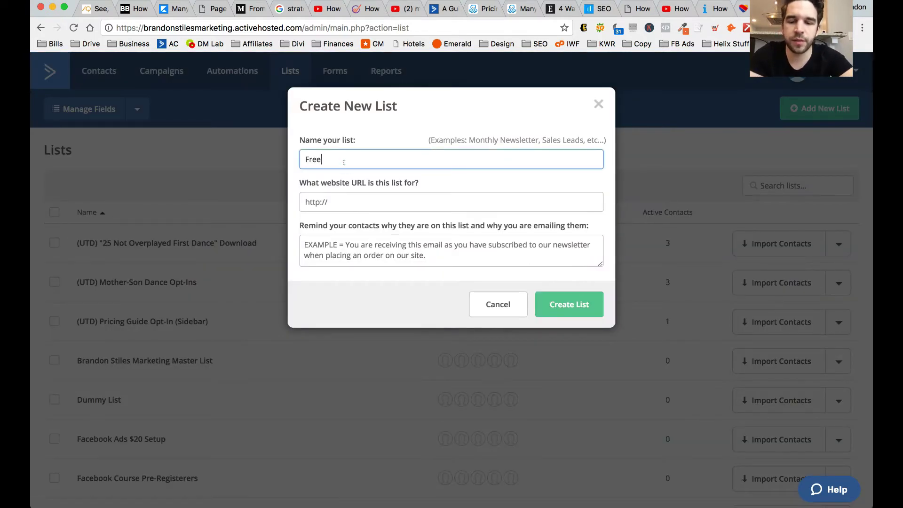
text( T)
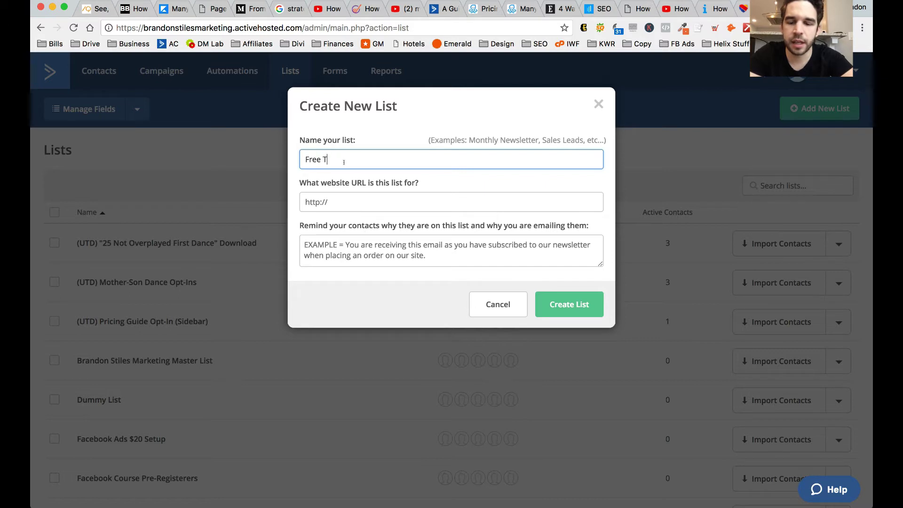
text(icket Giveaway)
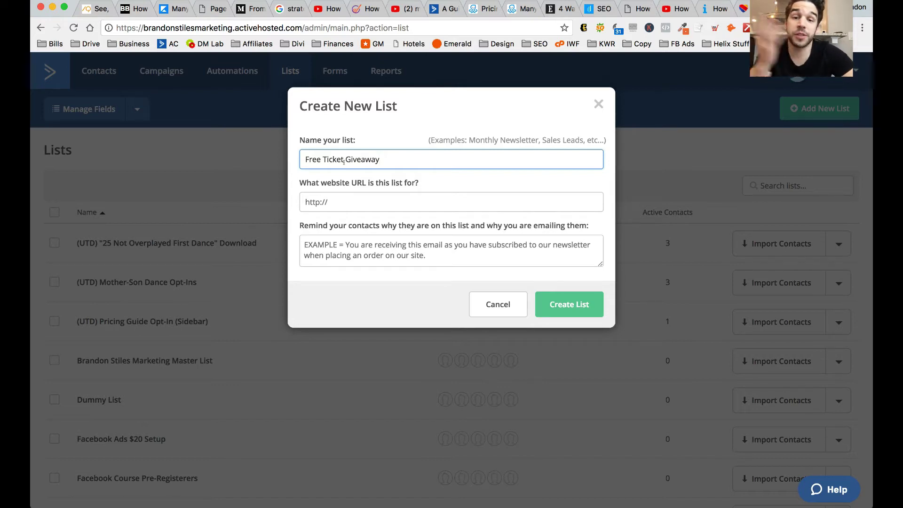
click(352, 203)
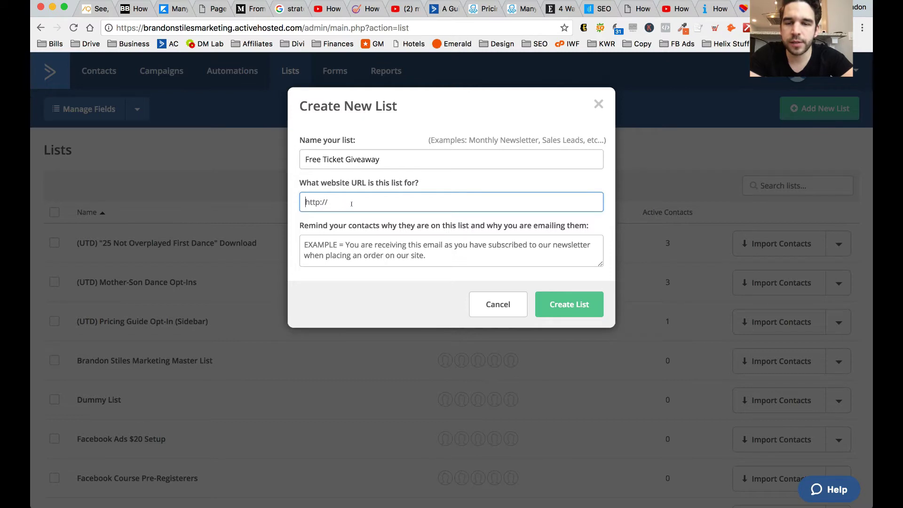
text(http://brandonstiles.com)
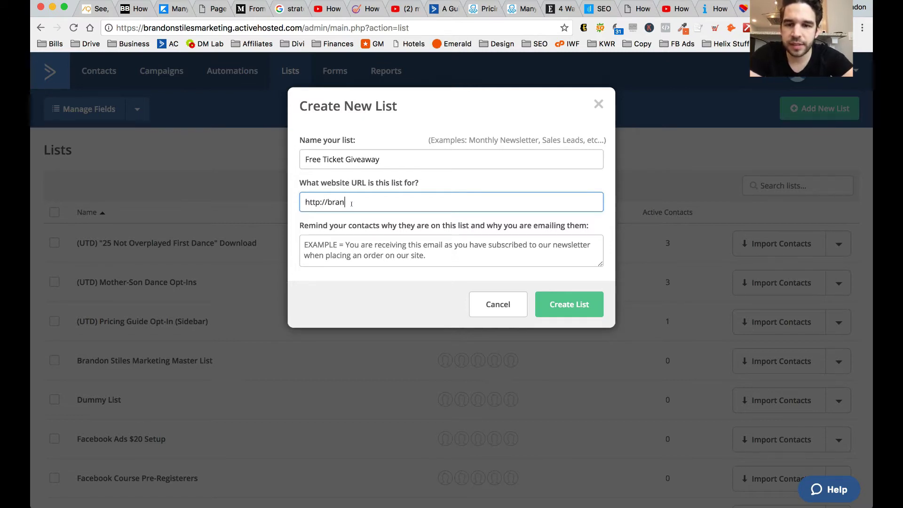
click(364, 249)
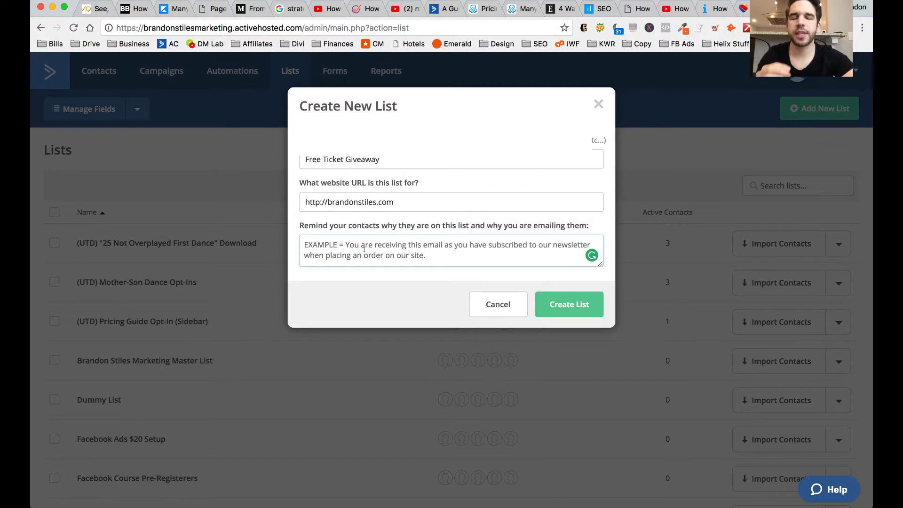
text(You're recieing)
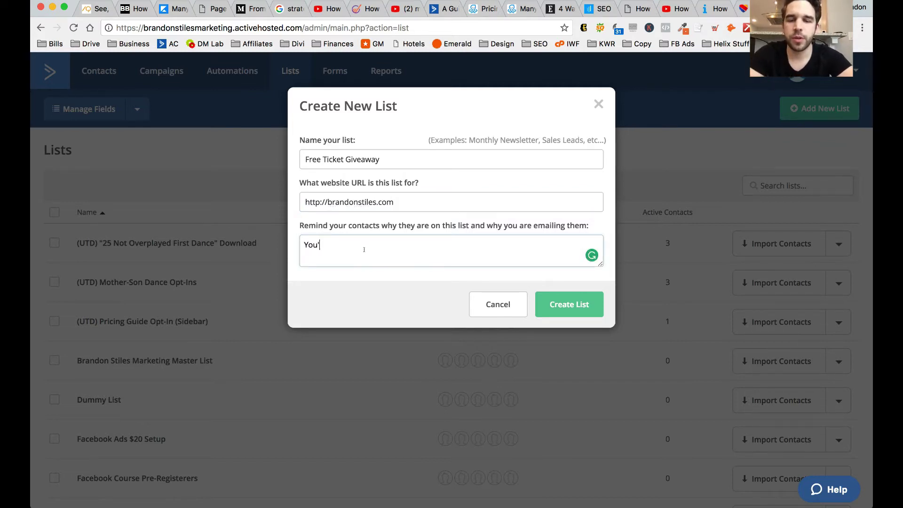
double_click(363, 250)
text(re)
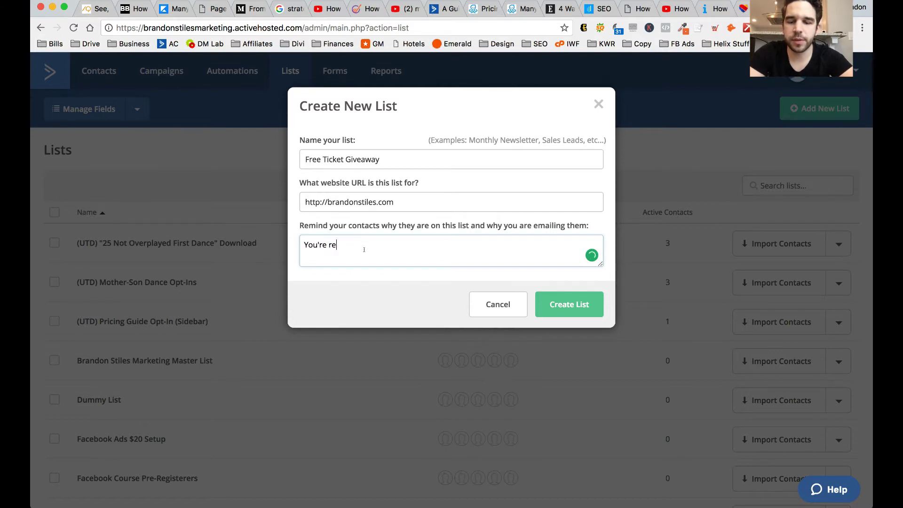
text(ceiving this email )
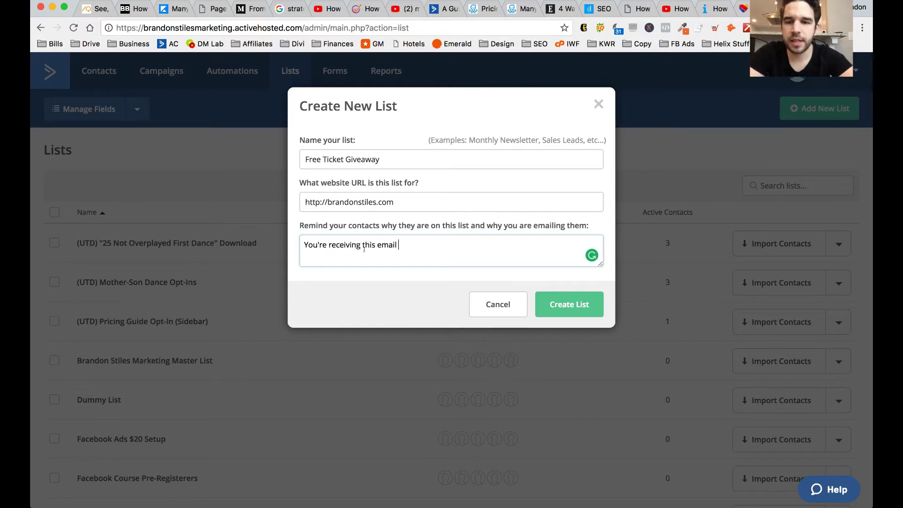
text(because you wanted)
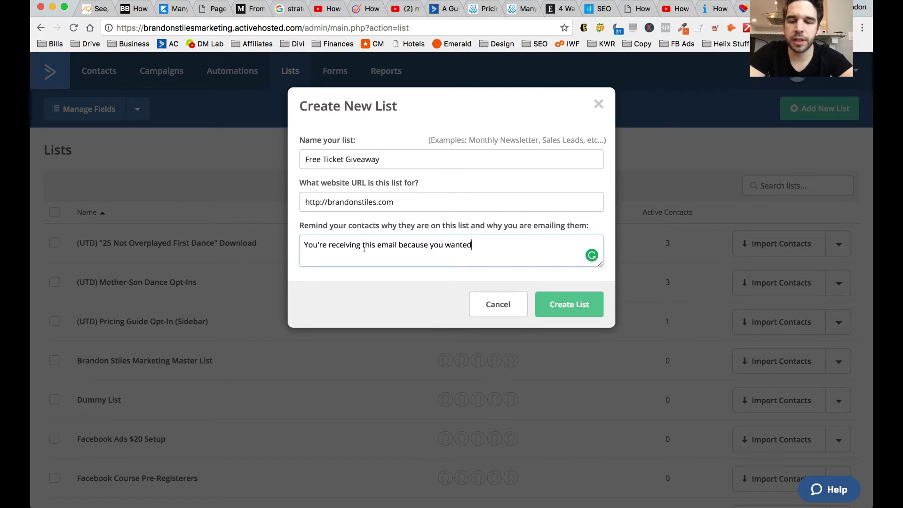
text( free tickets)
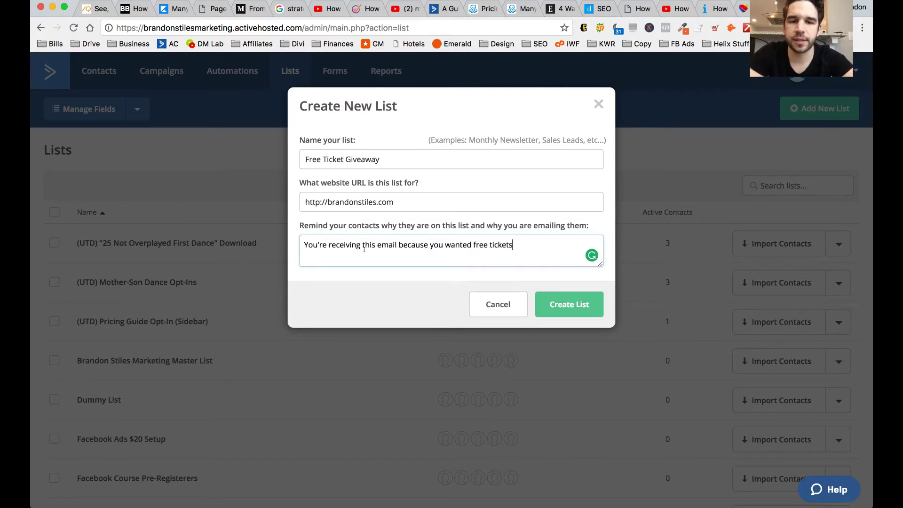
click(547, 306)
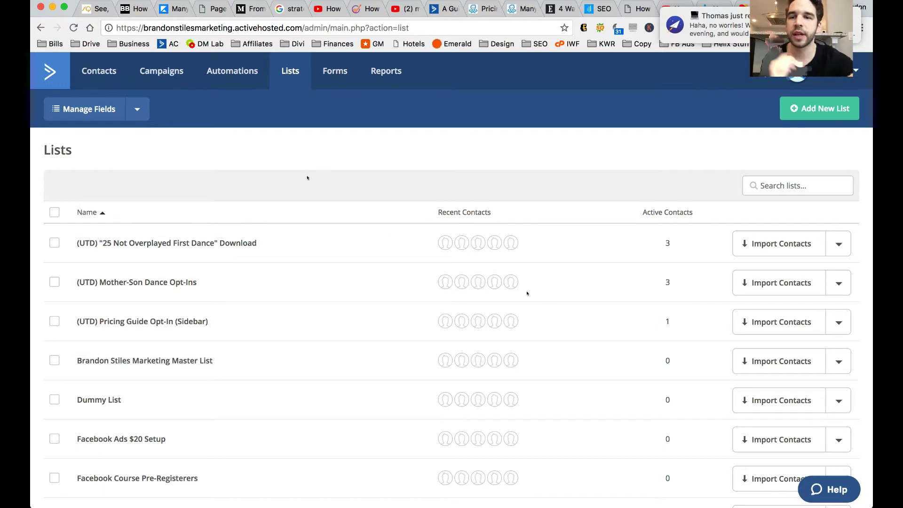
- Go to the Automations page once the new list is saved
click(243, 73)
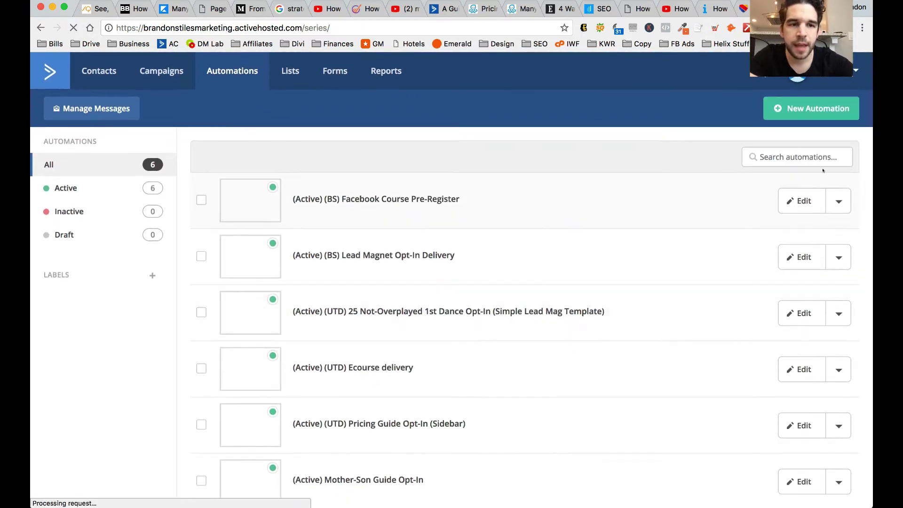
- Start a new automation from scratch after browsing the prebuilt recipes
click(822, 116)
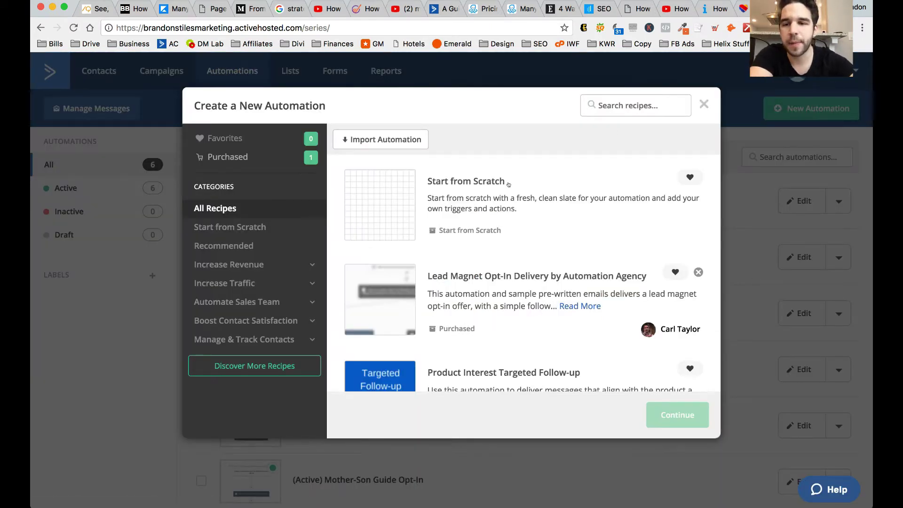
scroll(517, 331, down, 6)
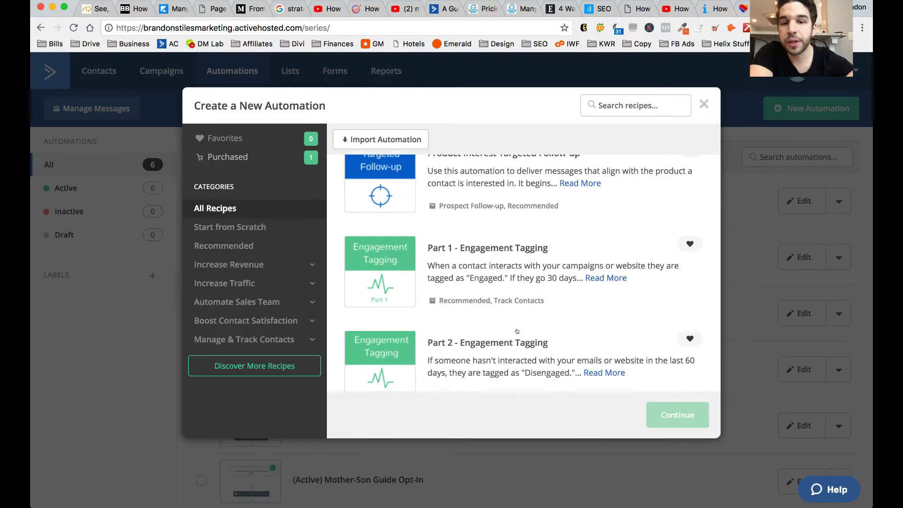
scroll(517, 331, down, 20)
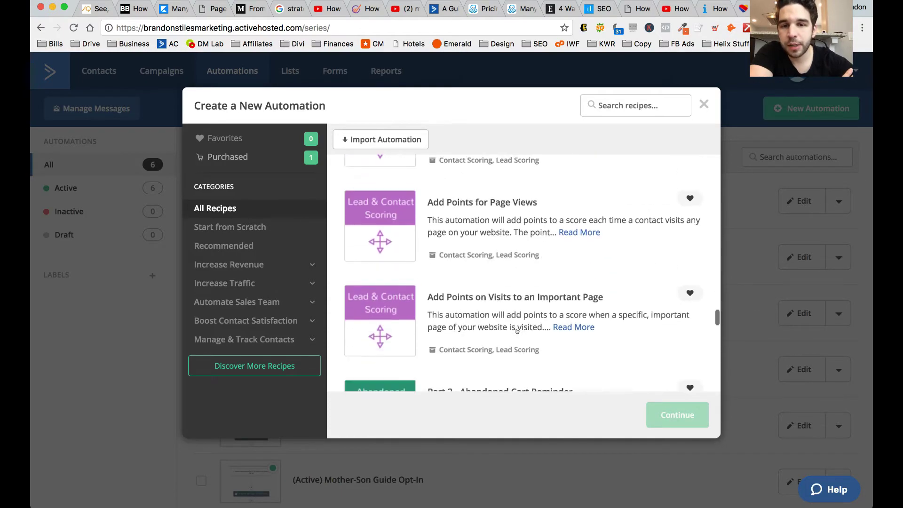
scroll(516, 331, up, 20)
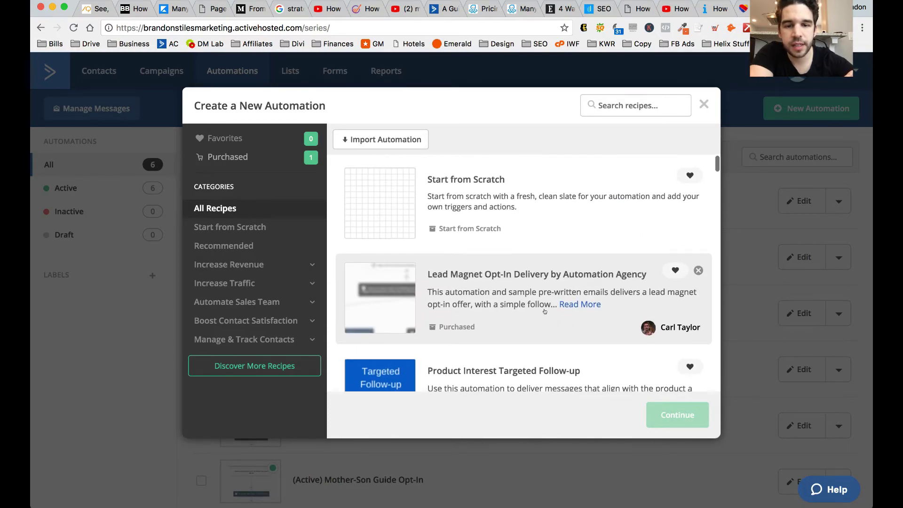
scroll(524, 275, down, 2)
scroll(500, 232, down, 5)
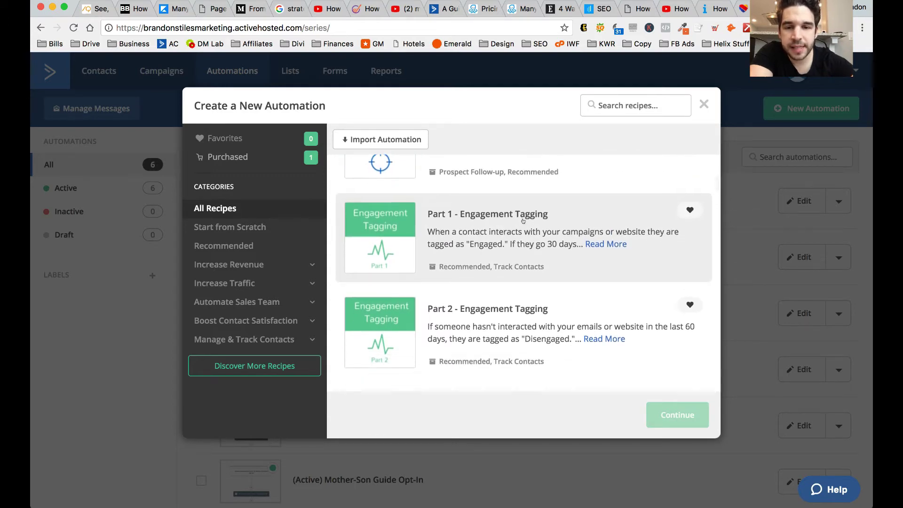
scroll(522, 221, down, 5)
scroll(523, 221, down, 5)
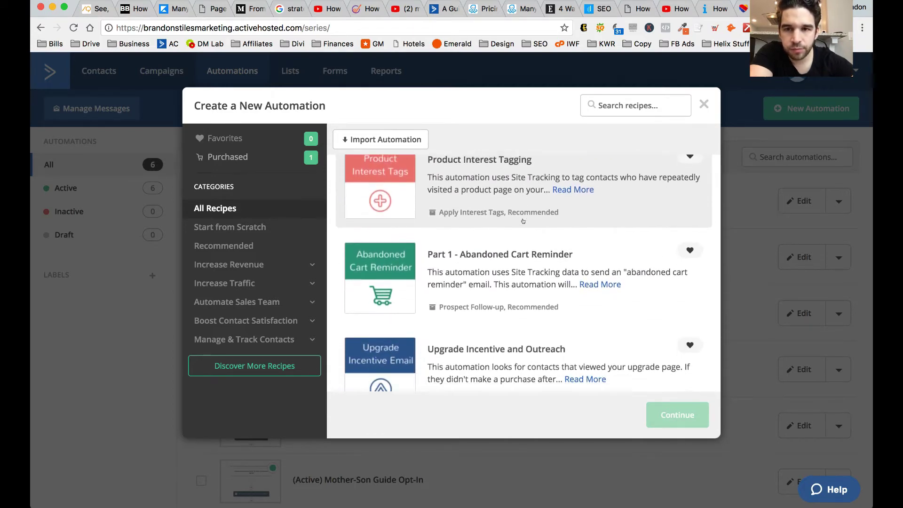
scroll(523, 221, down, 2)
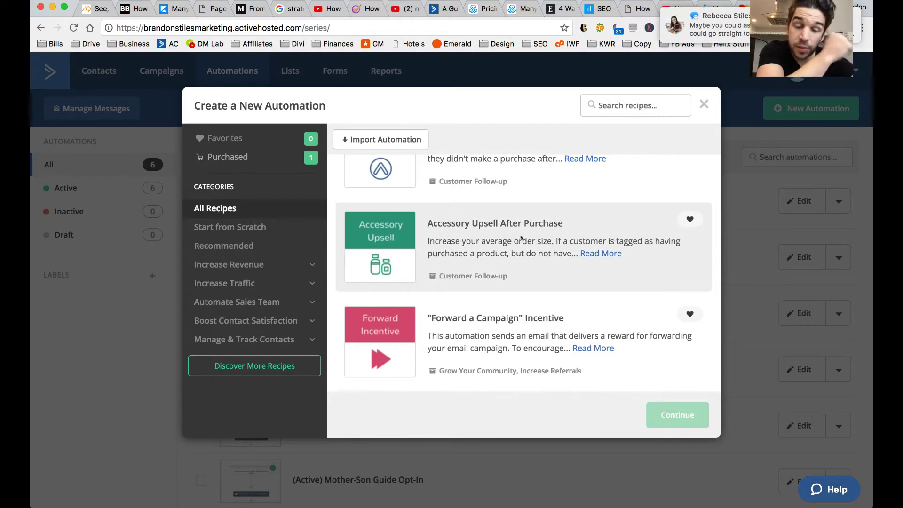
scroll(521, 237, down, 4)
scroll(521, 237, down, 9)
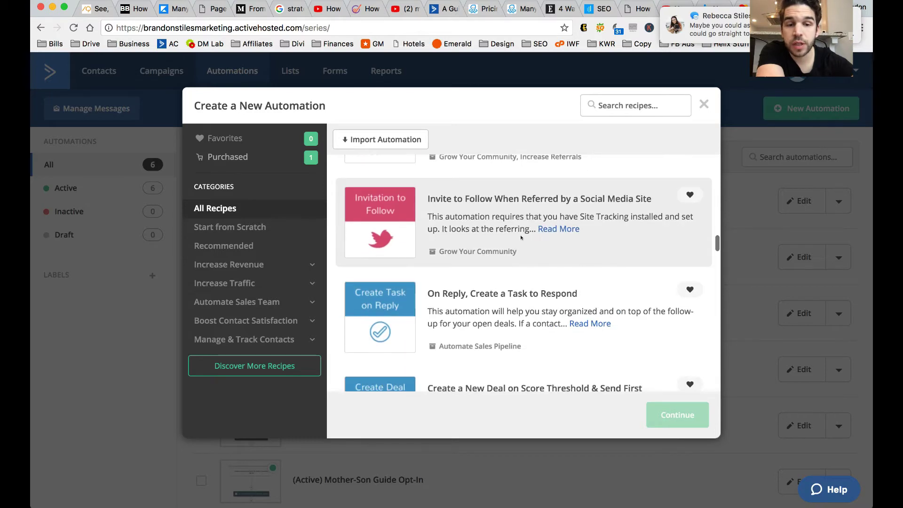
scroll(521, 237, down, 1)
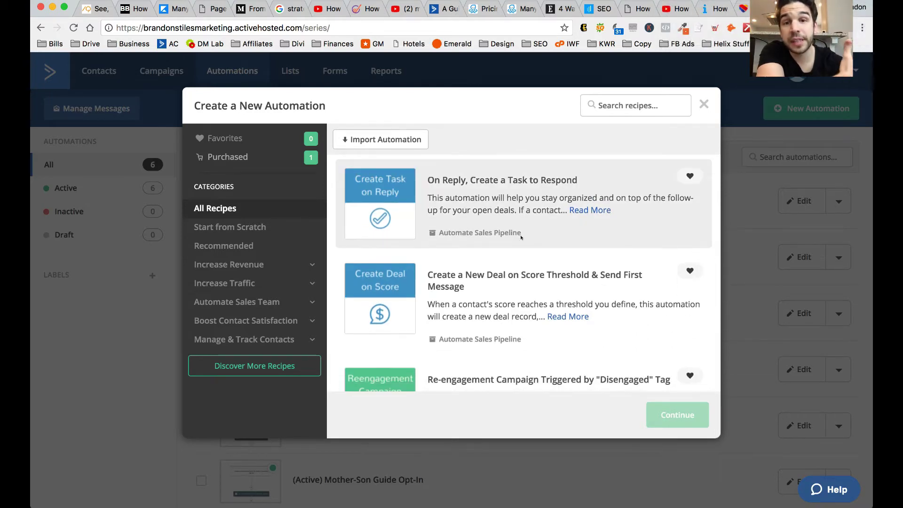
scroll(521, 238, up, 15)
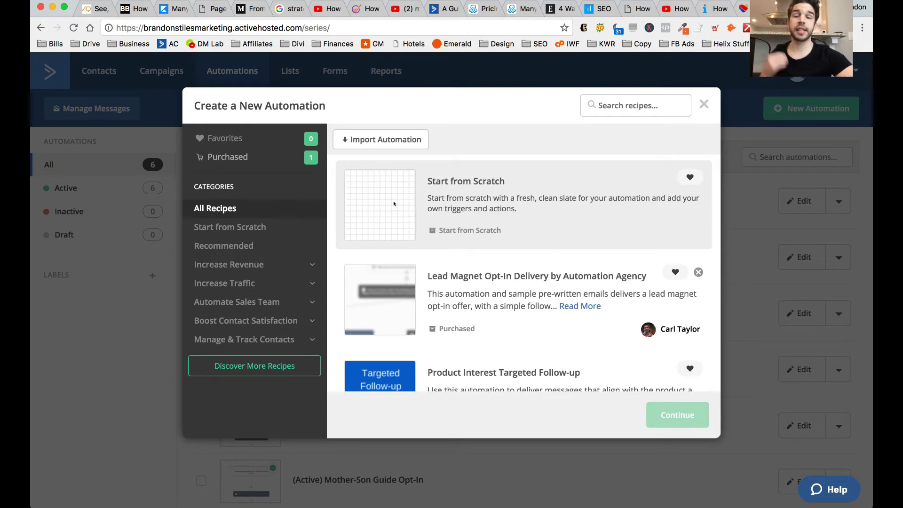
click(479, 177)
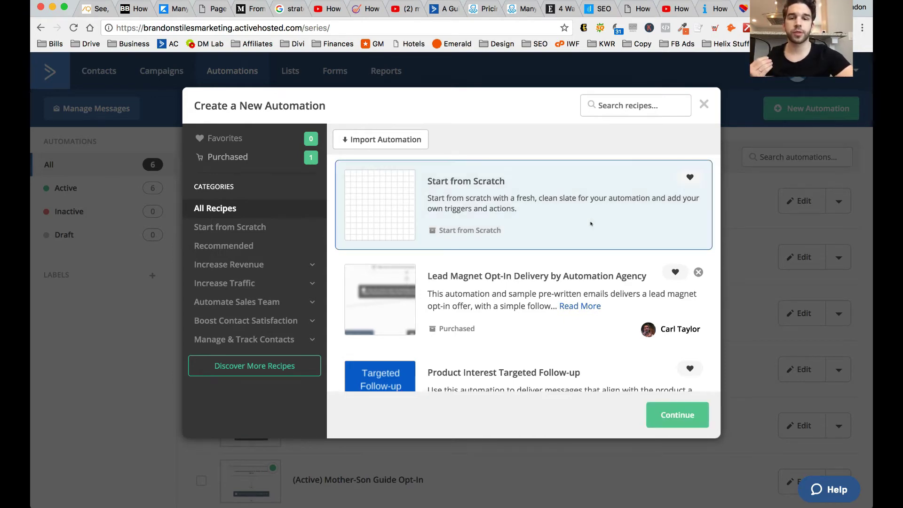
click(671, 416)
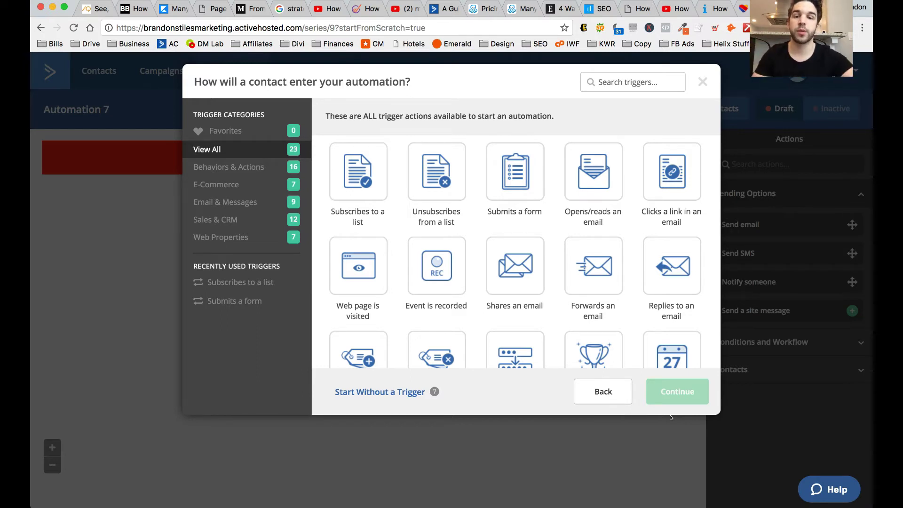
- Trigger the automation when a contact subscribes to the Free Ticket Giveaway list
click(359, 168)
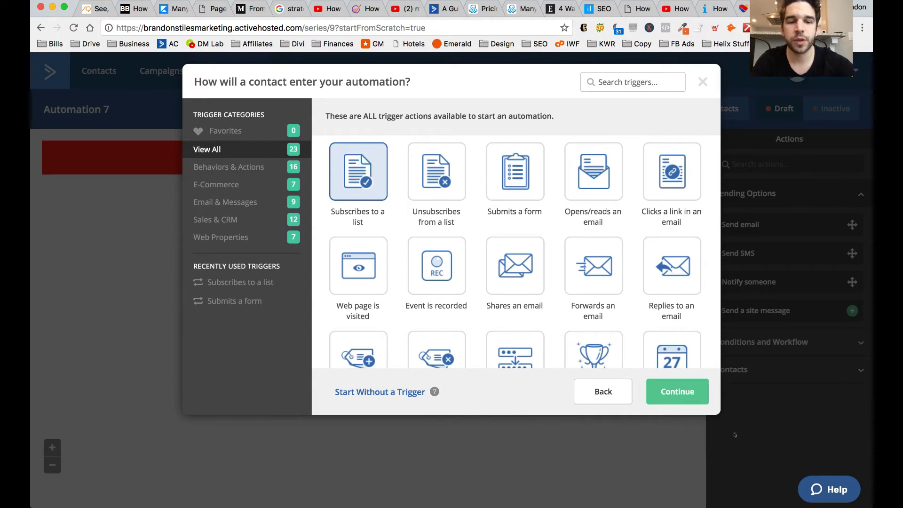
click(675, 392)
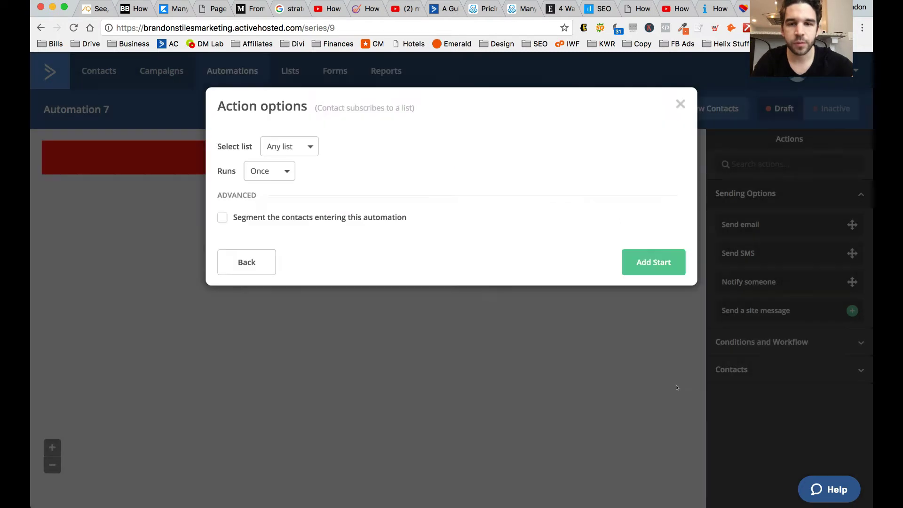
click(297, 149)
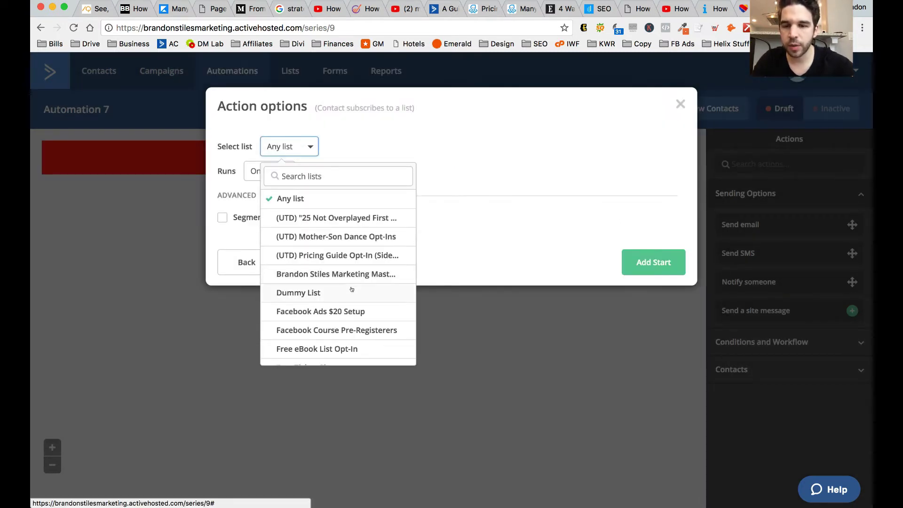
scroll(351, 289, down, 2)
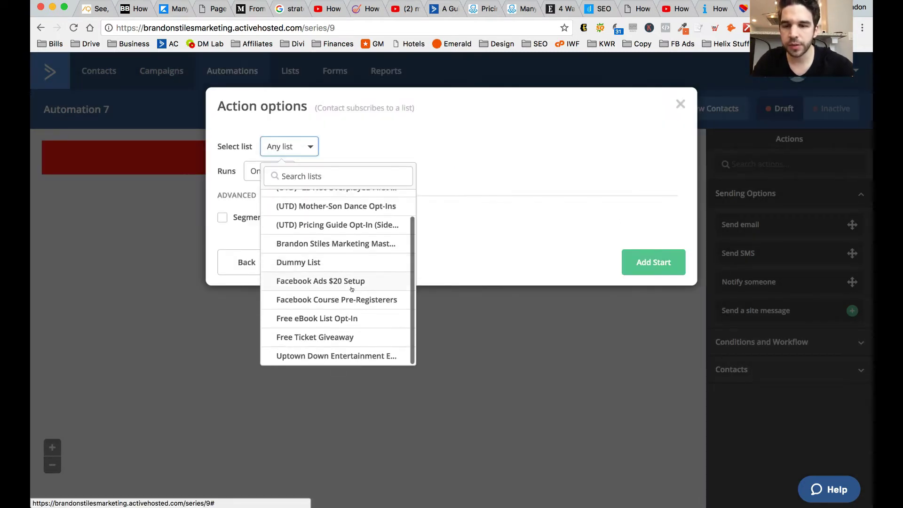
click(331, 334)
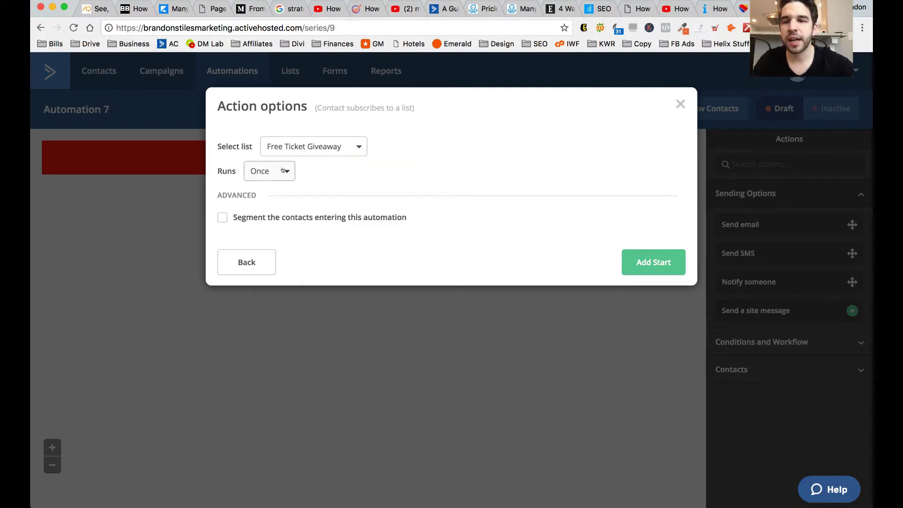
- Keep the trigger running once, leave contact segmenting off, and add the start
click(284, 170)
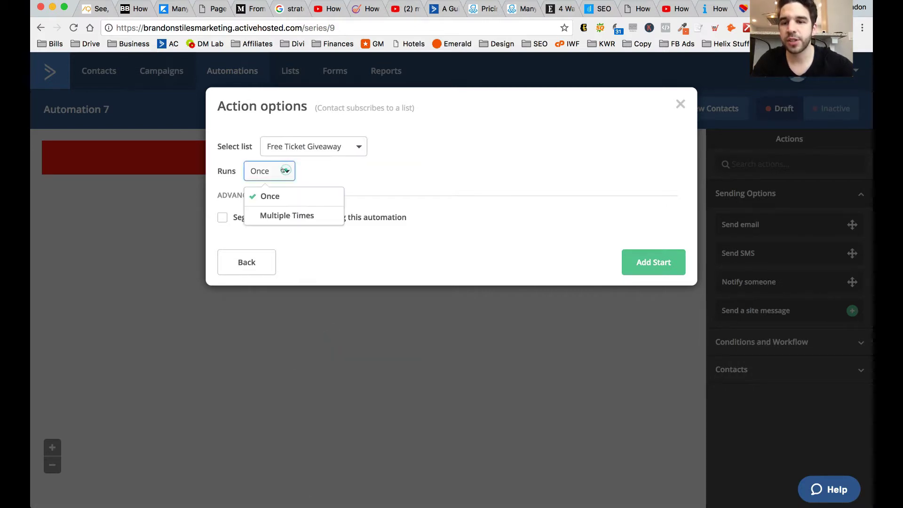
click(308, 195)
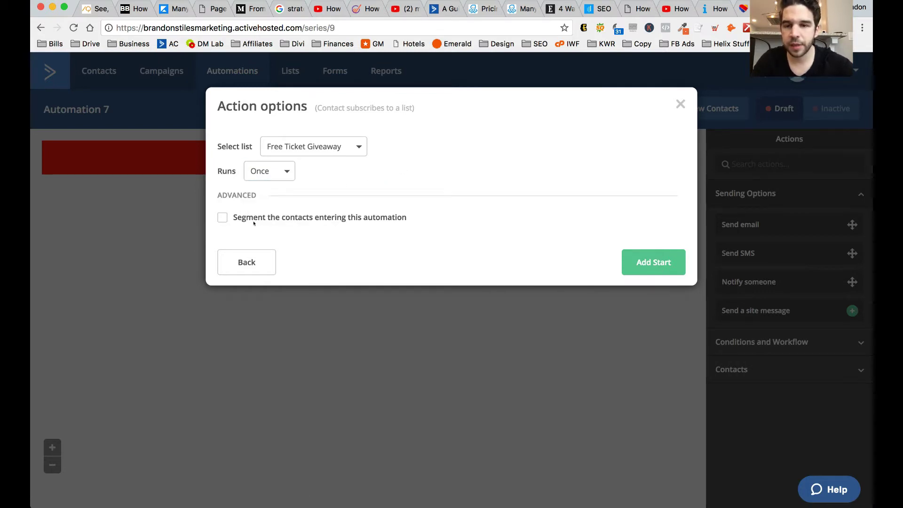
click(276, 218)
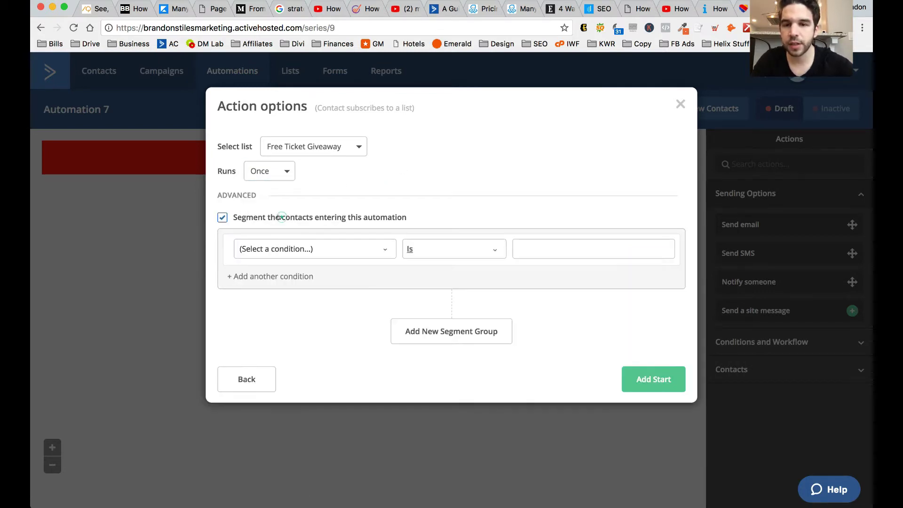
click(380, 247)
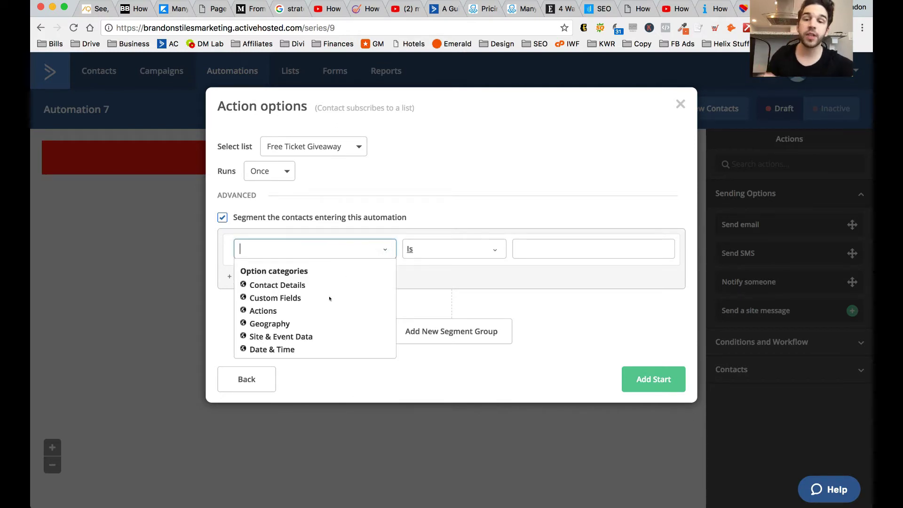
click(410, 173)
click(222, 218)
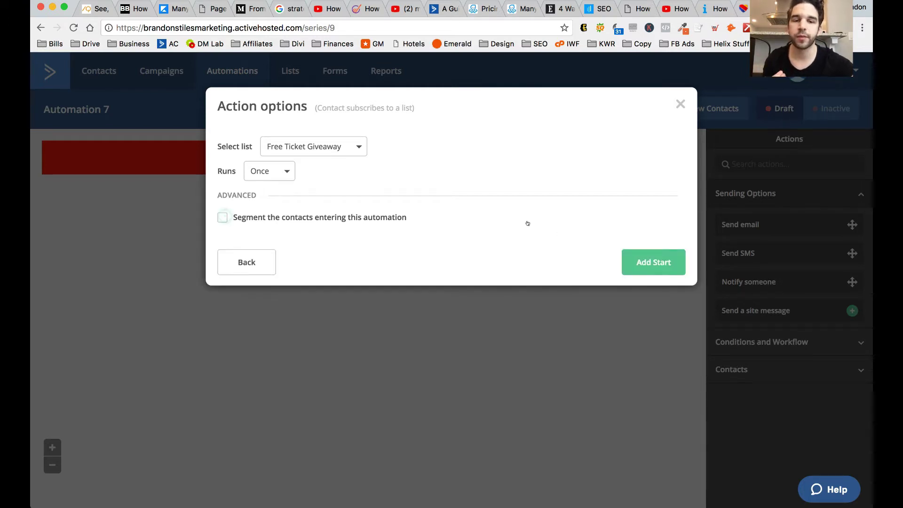
click(633, 263)
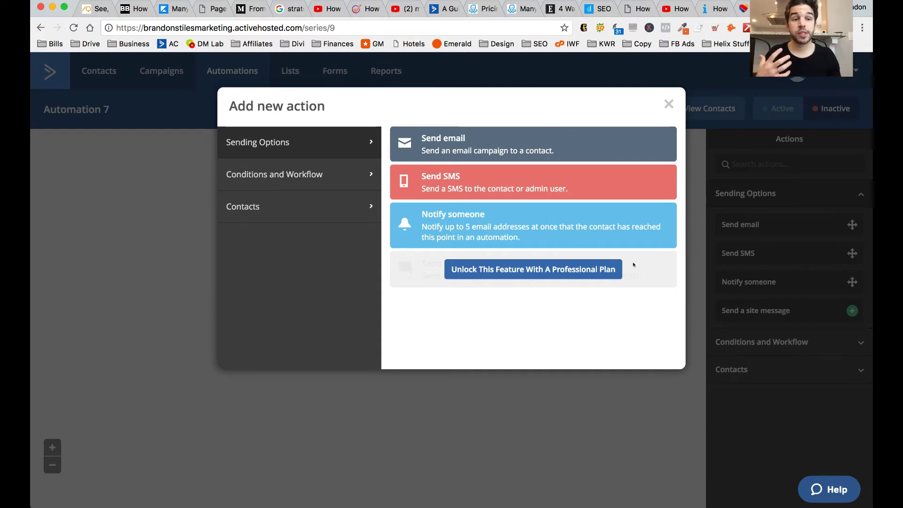
- Add a Send email action and create a new email named with the sender's full name
click(505, 144)
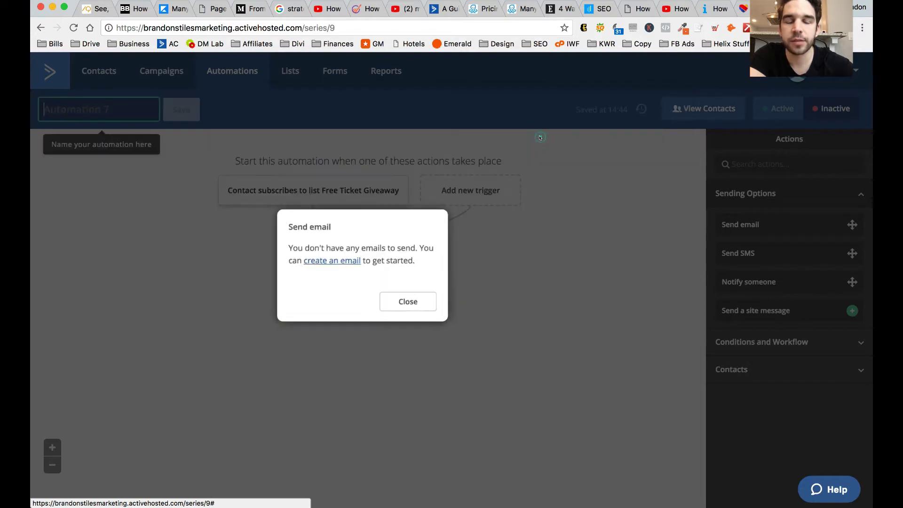
click(334, 262)
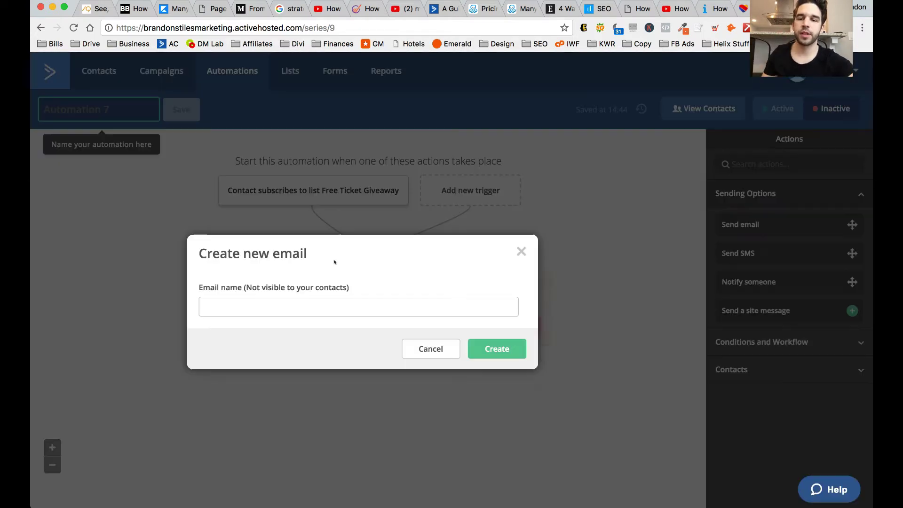
click(278, 304)
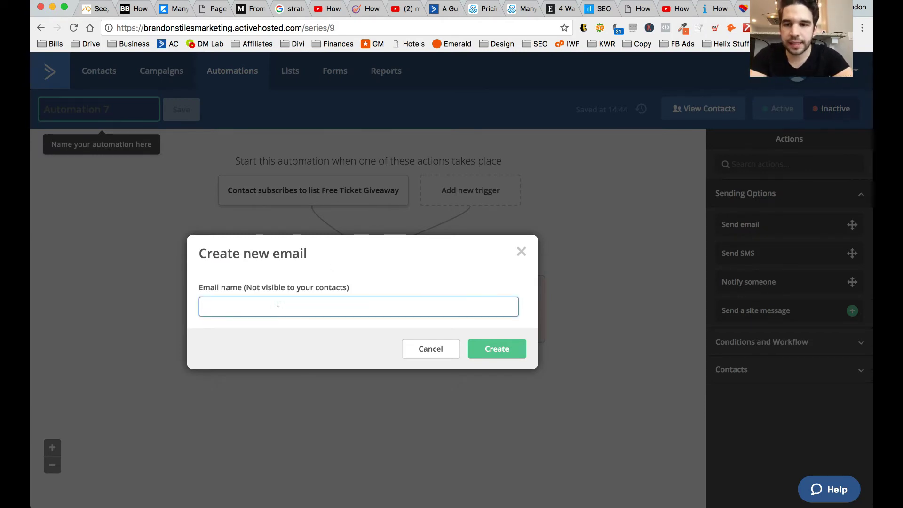
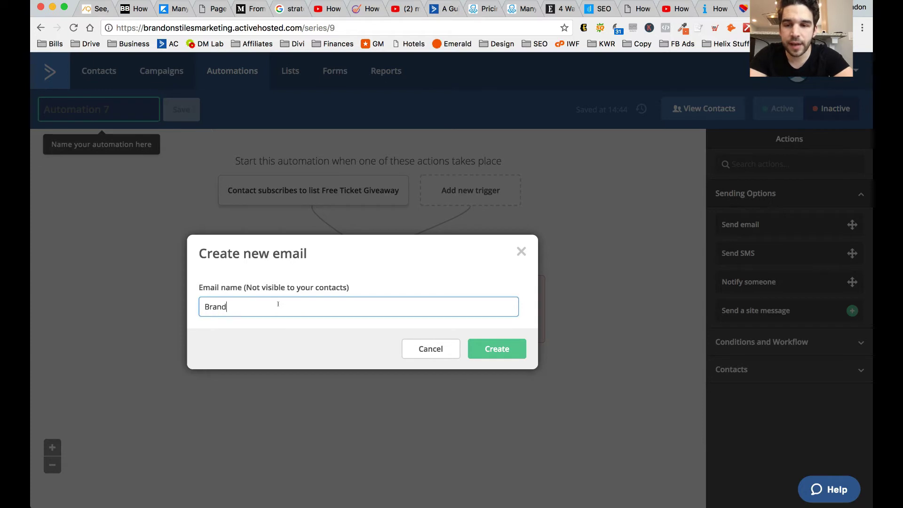
click(492, 347)
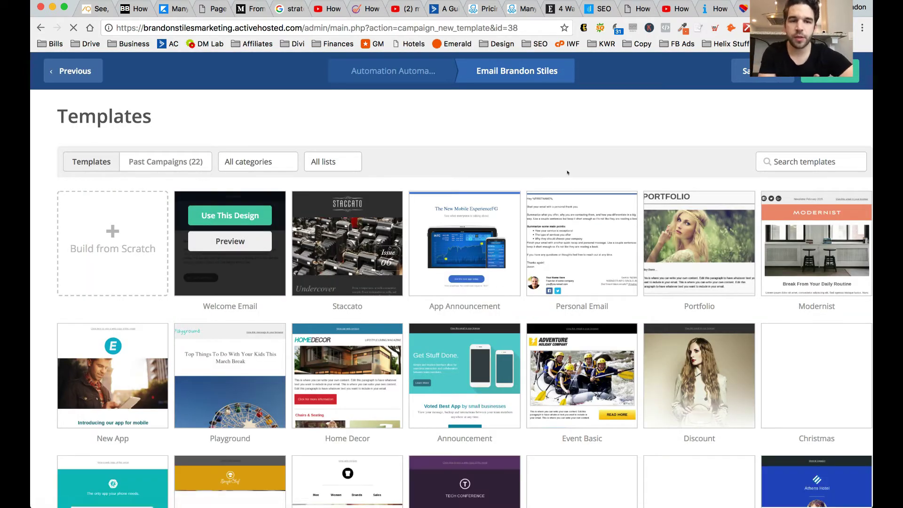
- Pick the Welcome Email template as the new email's design
scroll(588, 211, down, 3)
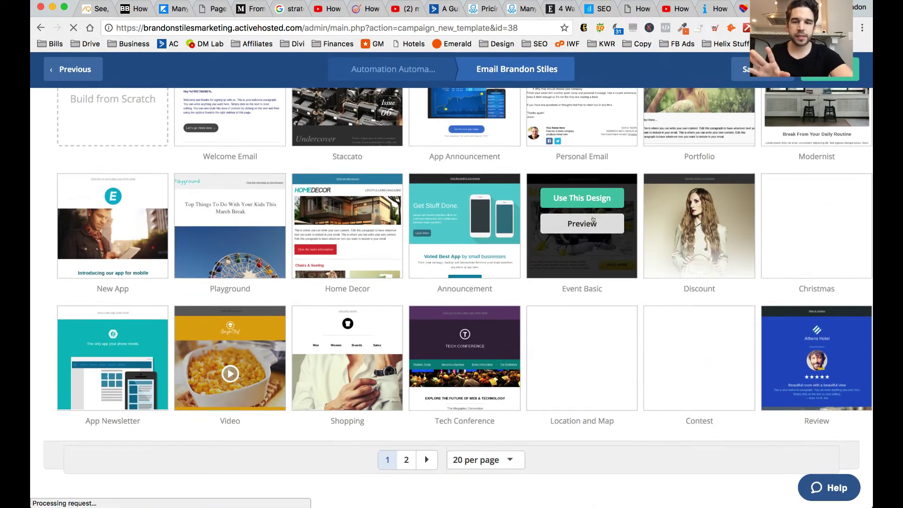
scroll(593, 219, up, 3)
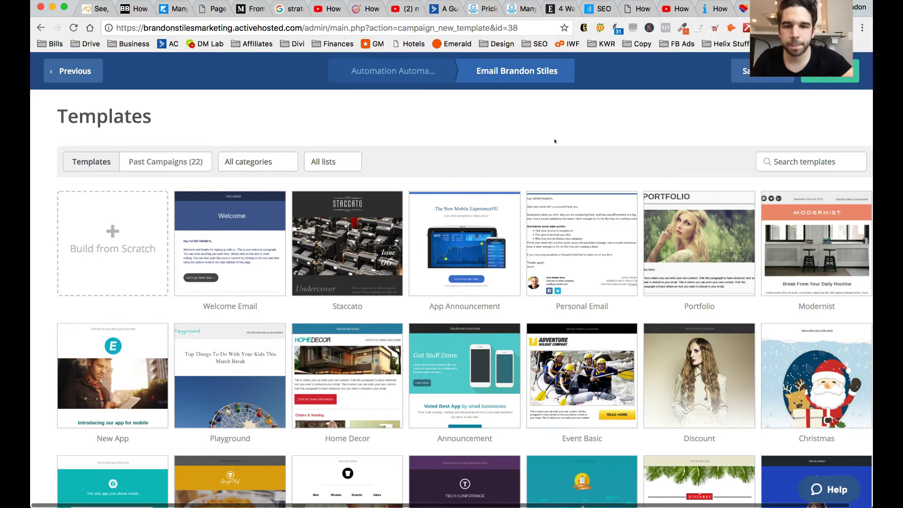
mouse_move(235, 218)
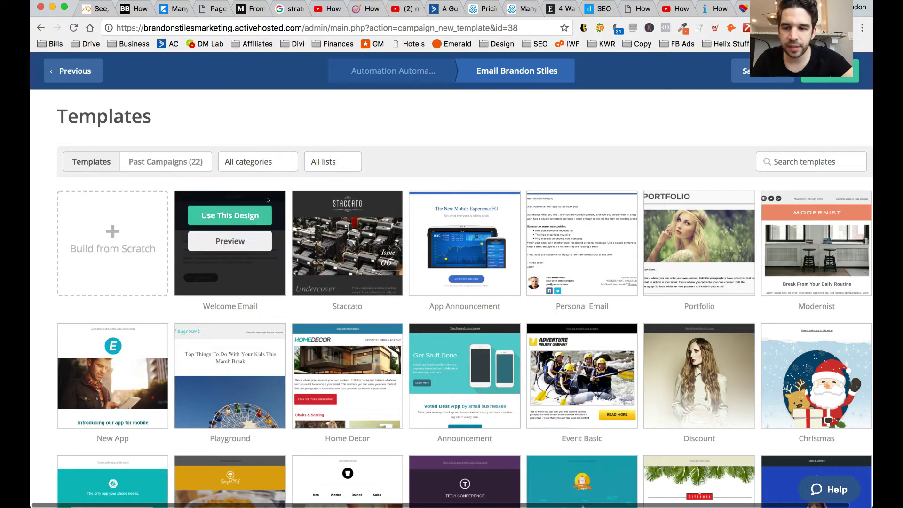
click(236, 217)
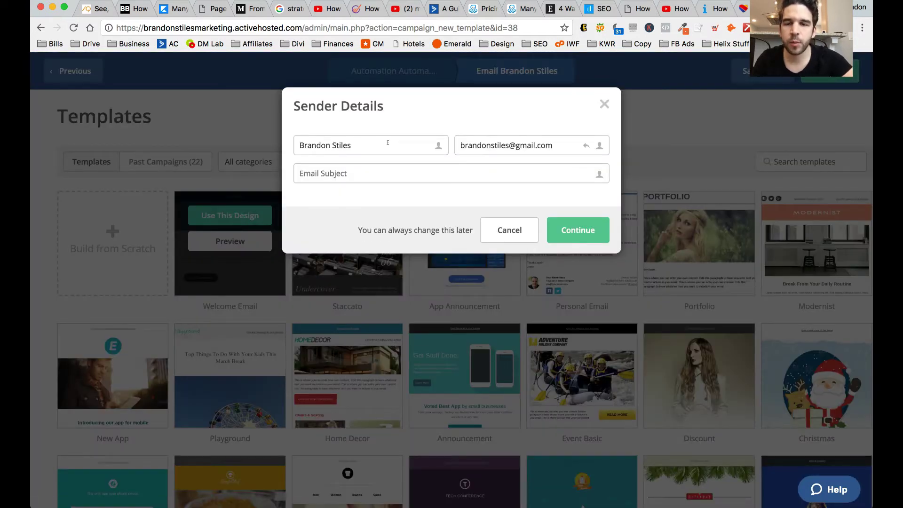
- Replace the sender e-mail address and set the subject 'You're entered to win free ticket'
triple_click(506, 145)
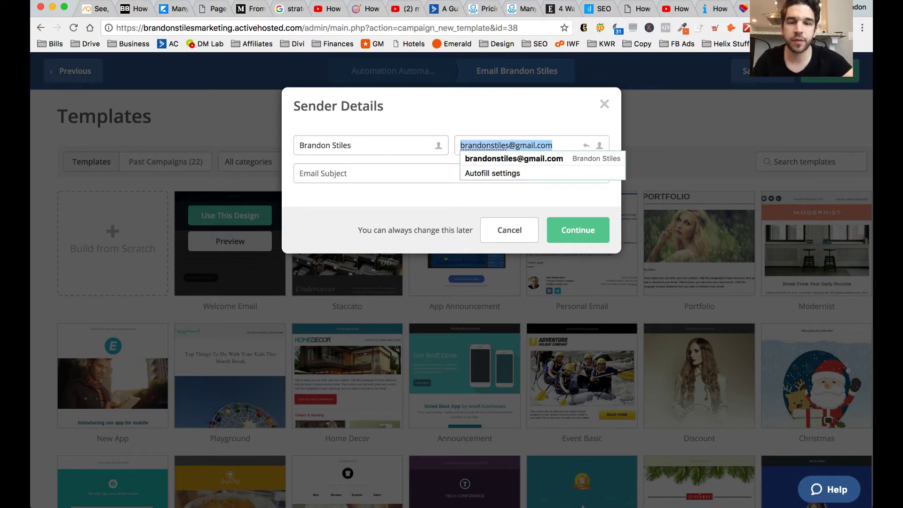
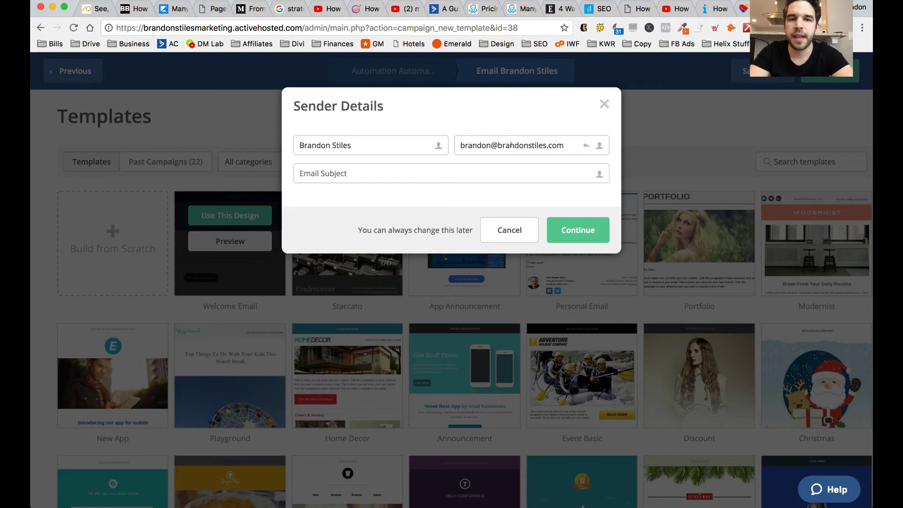
click(430, 170)
text(You're enter)
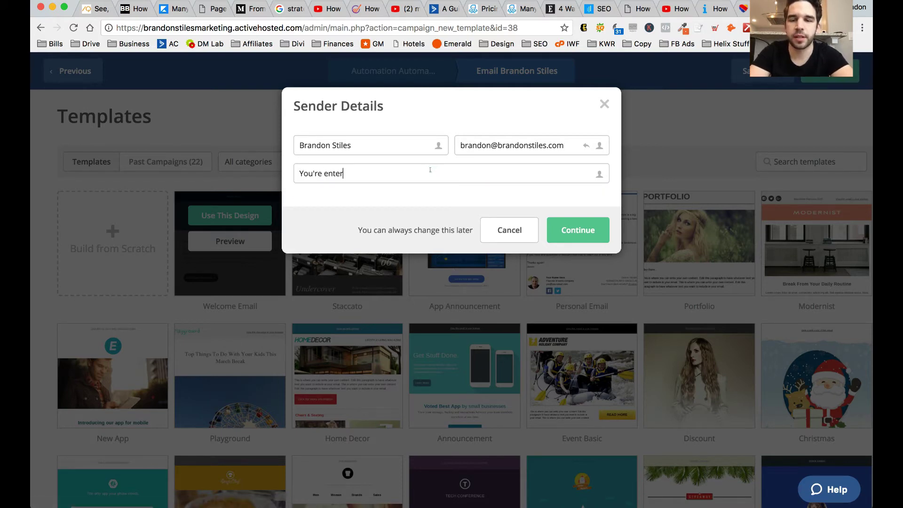
text(ed to win free tickets)
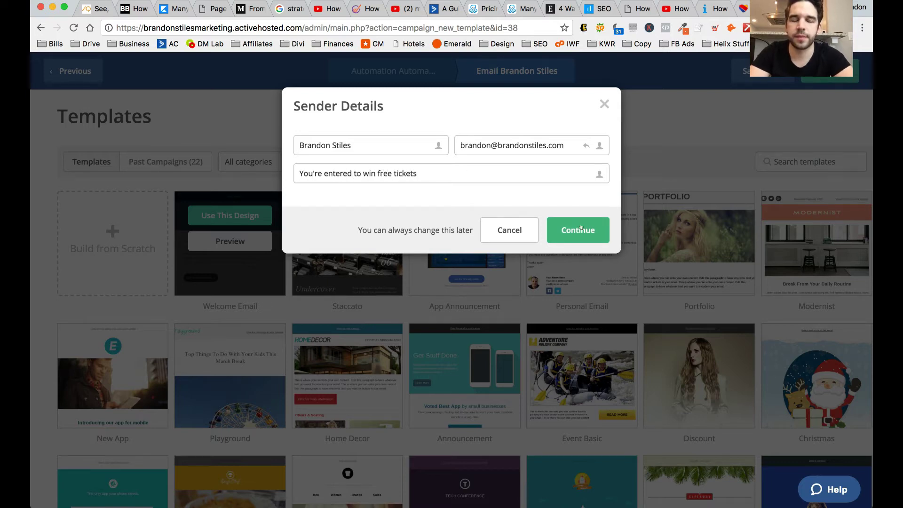
click(582, 229)
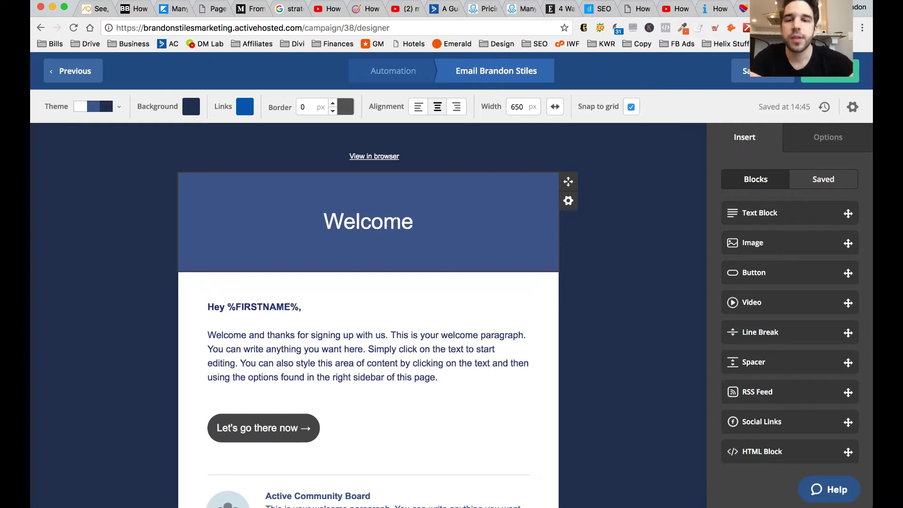
- Change the Welcome heading to 'Free Ticket Entry Confirmation'
scroll(400, 222, down, 1)
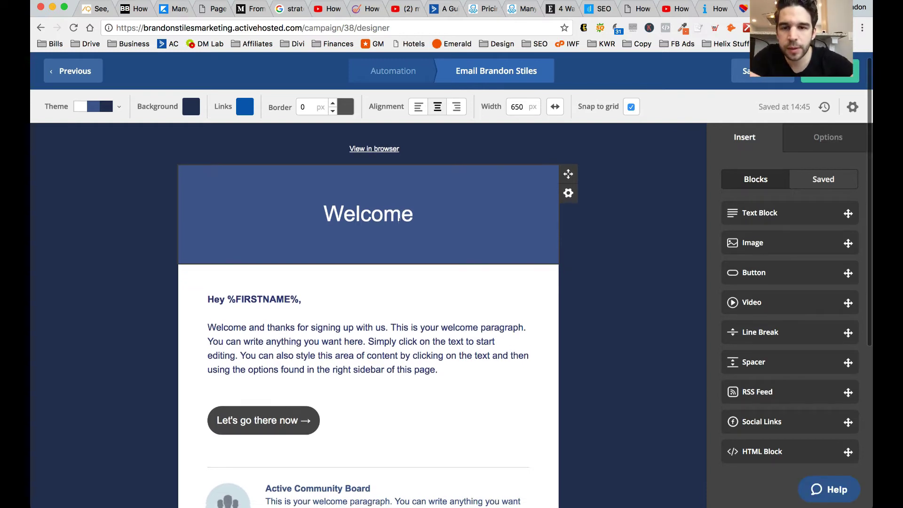
click(397, 201)
triple_click(529, 216)
text(Free Ticket Enr)
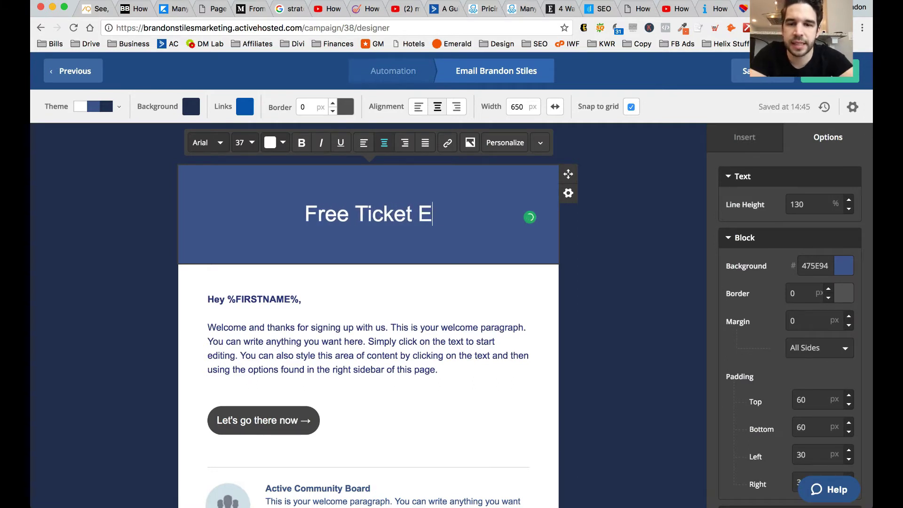
key(BackSpace)
text(try Confirmation)
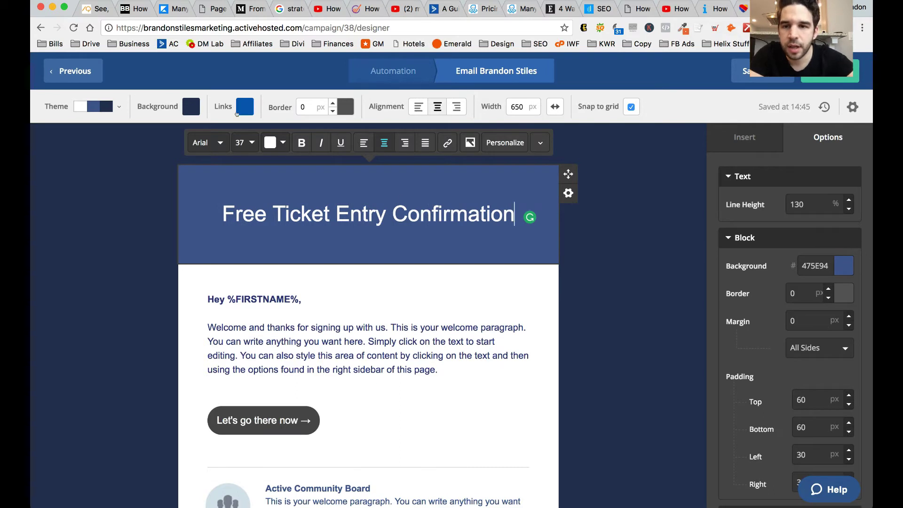
- Give the header block a teal (55C2BE) background
click(846, 272)
click(846, 324)
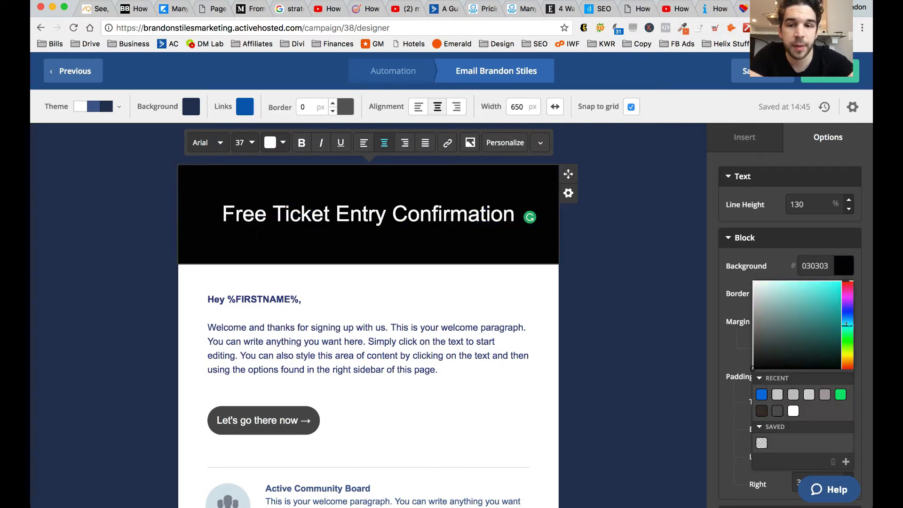
mouse_move(832, 282)
mouse_down()
mouse_move(796, 284)
mouse_move(803, 303)
mouse_up()
scroll(375, 389, down, 1)
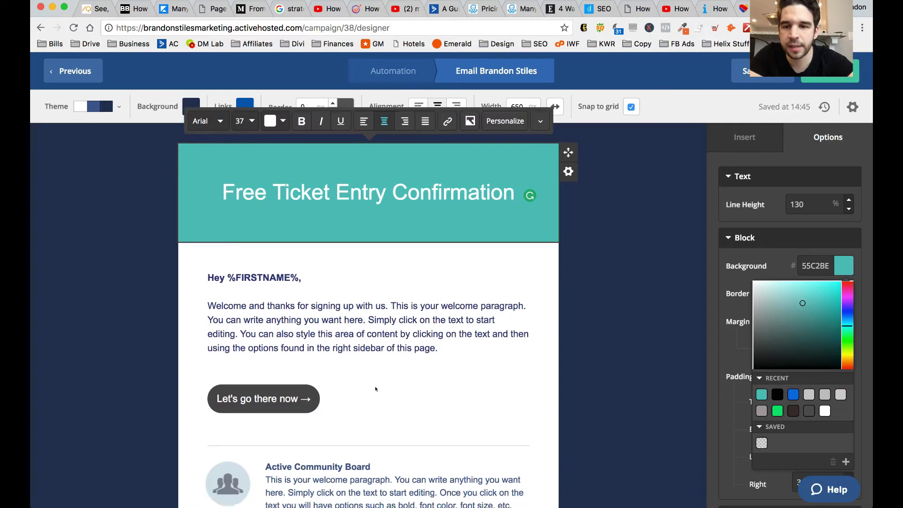
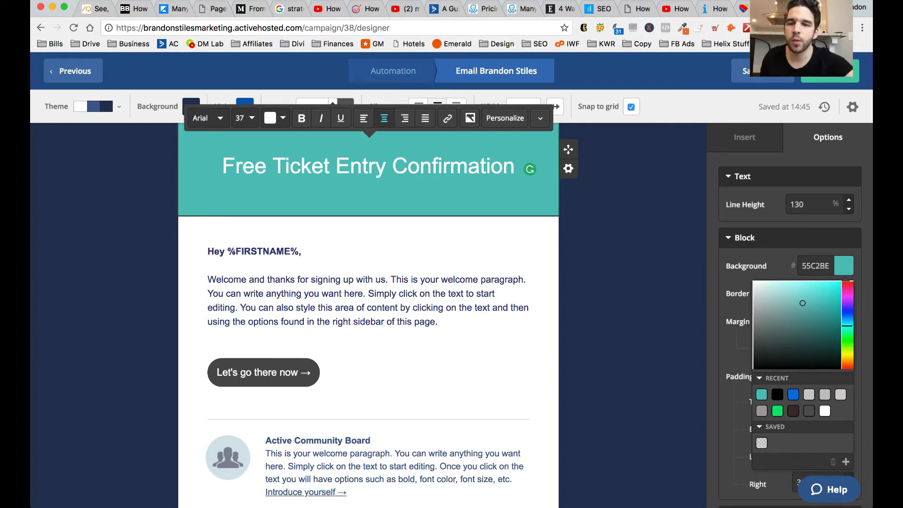
- Overwrite the template welcome paragraph with 'You're in the running for free tickets! Thanks for signing up.'
drag(207, 279, 455, 322)
text(Y)
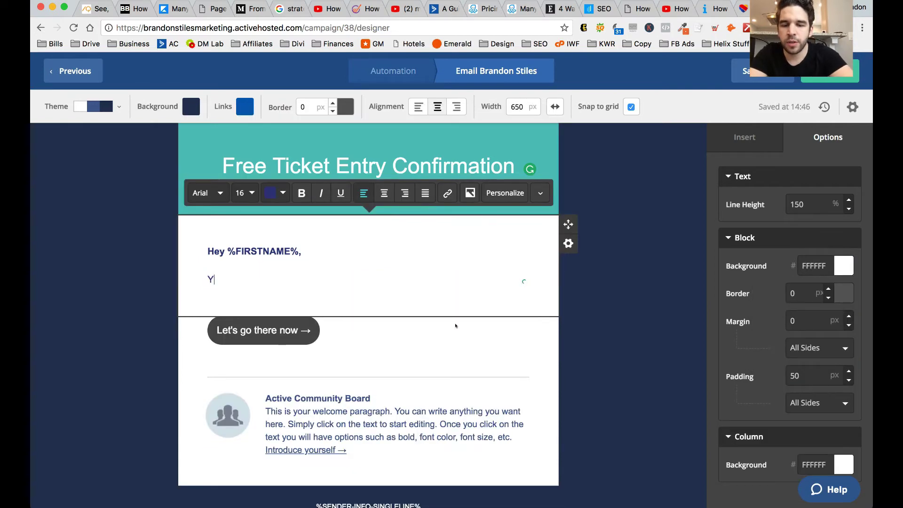
text(ou're in the running )
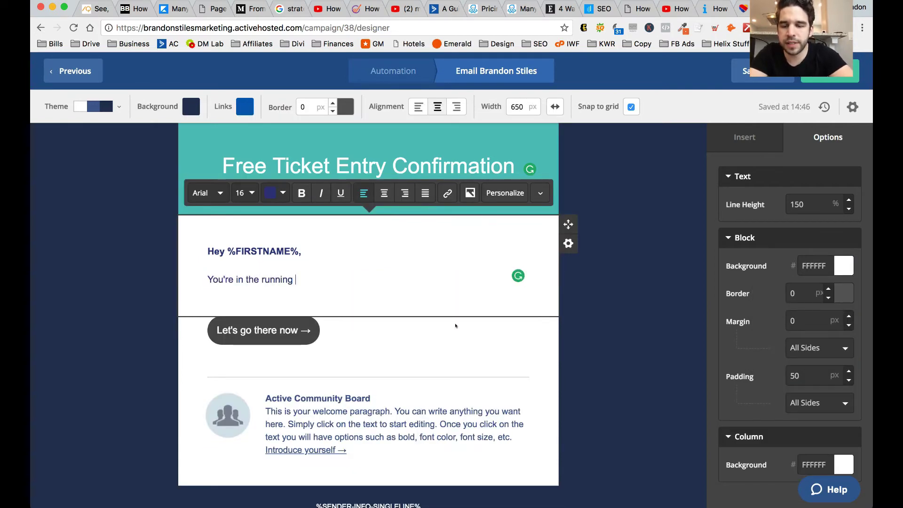
text(for free tickets! Tjanks)
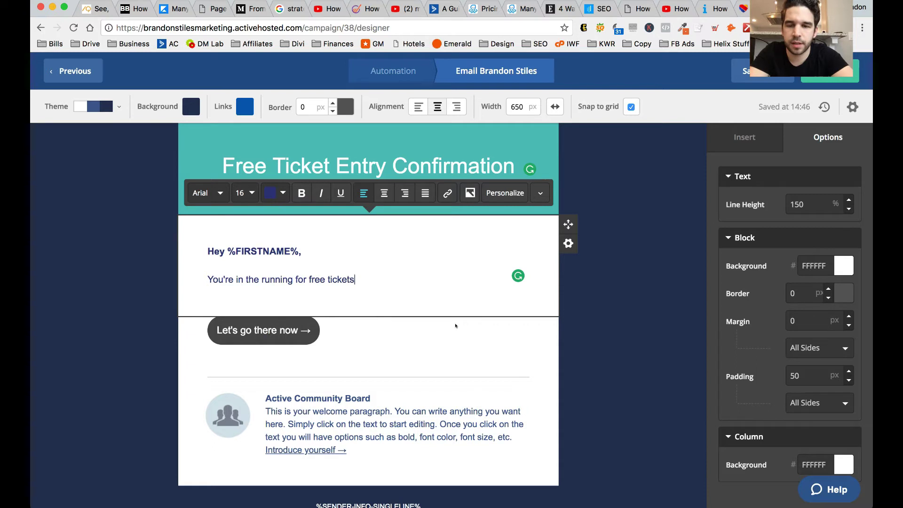
key(BackSpace)
key(BackSpace)
key(BackSpace)
key(BackSpace)
key(BackSpace)
key(BackSpace)
text(hanks for signing up.)
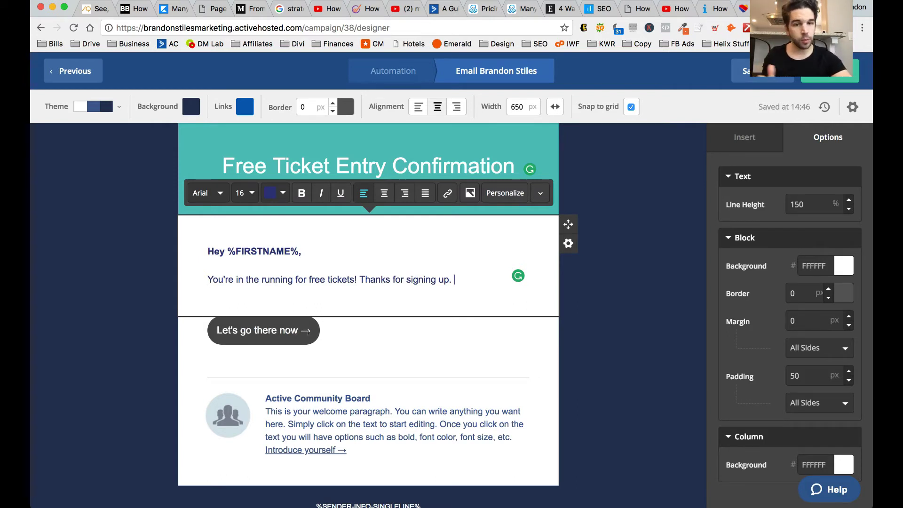
click(332, 364)
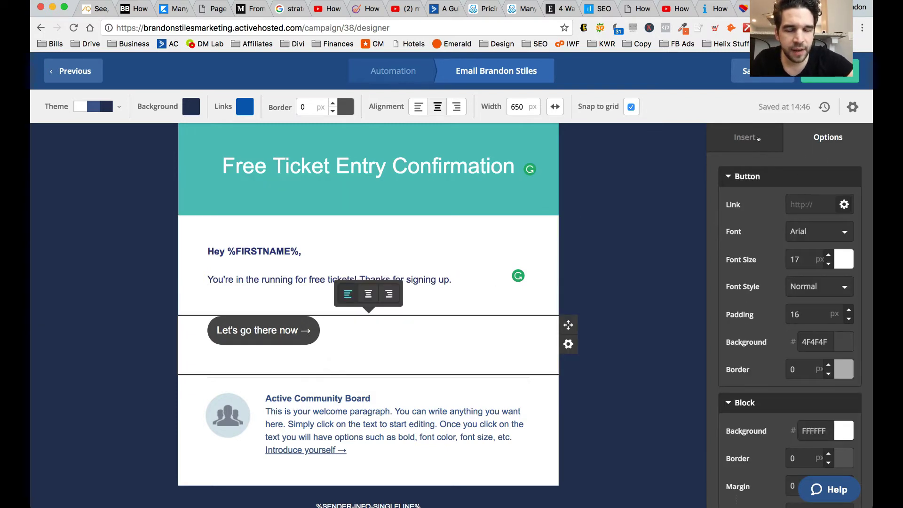
- Drop a Social Links block under the button from the Insert panel and close the Social Link Builder
click(758, 139)
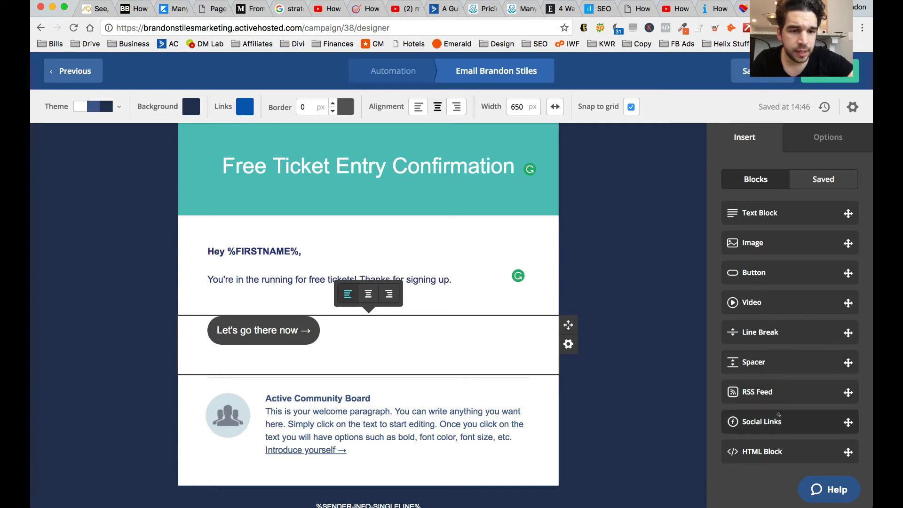
drag(778, 416, 423, 362)
scroll(454, 373, down, 5)
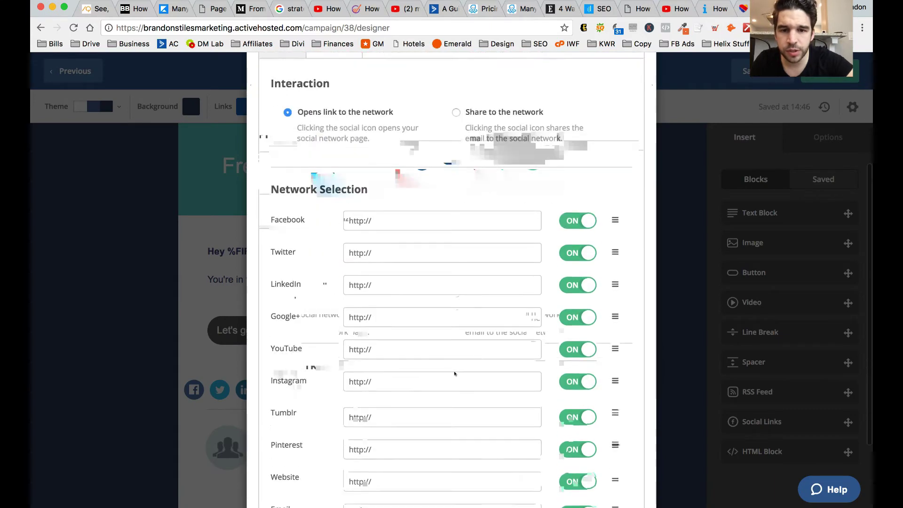
scroll(455, 374, up, 5)
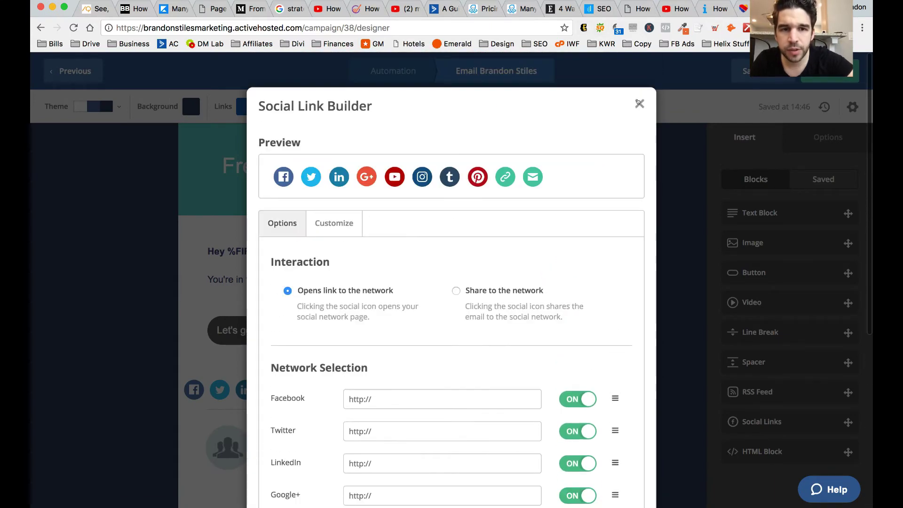
click(639, 103)
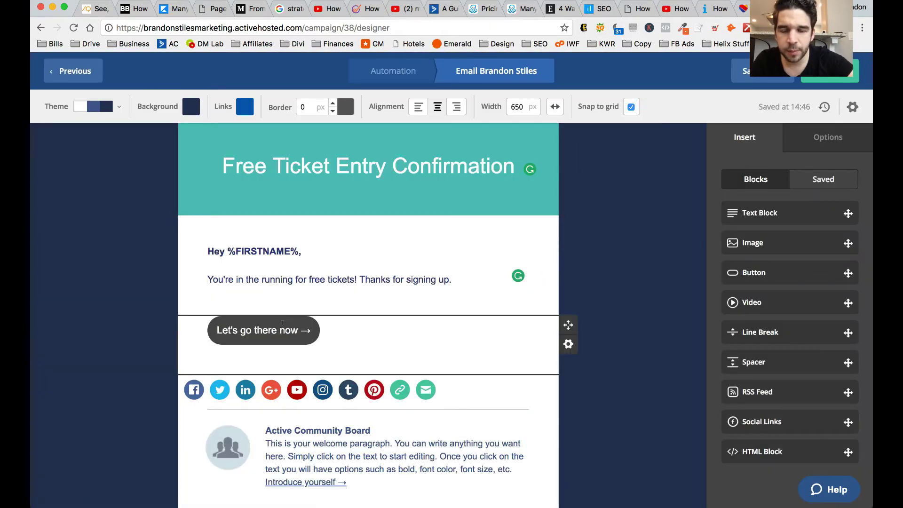
- Delete the button block, the Active Community Board block and the leftover image block
click(568, 344)
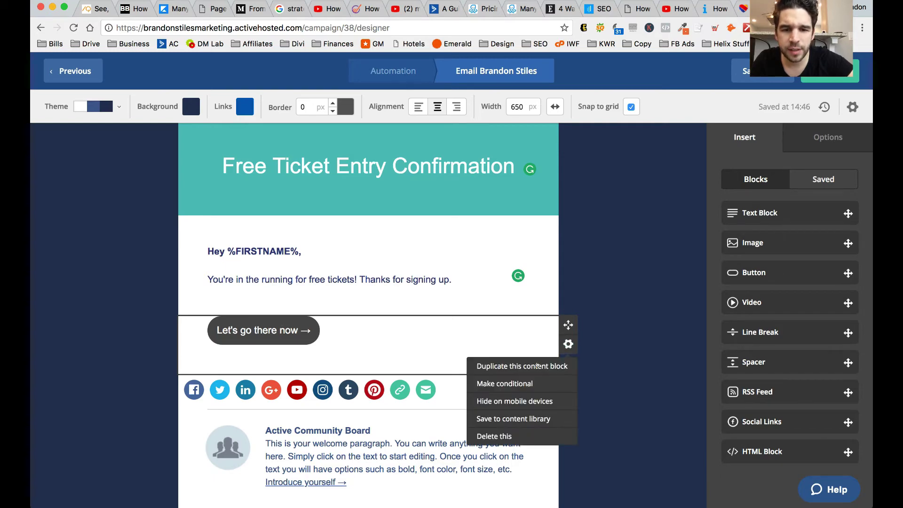
click(512, 436)
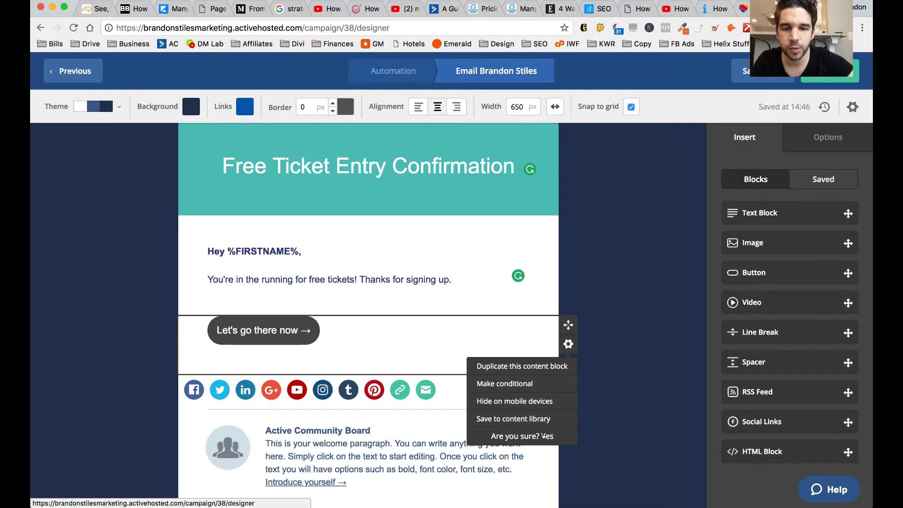
click(546, 437)
click(568, 382)
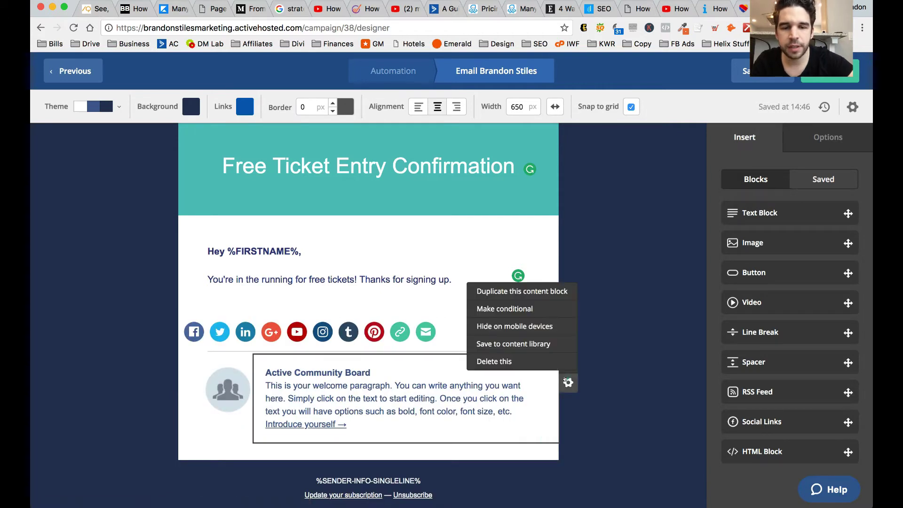
click(540, 360)
click(547, 361)
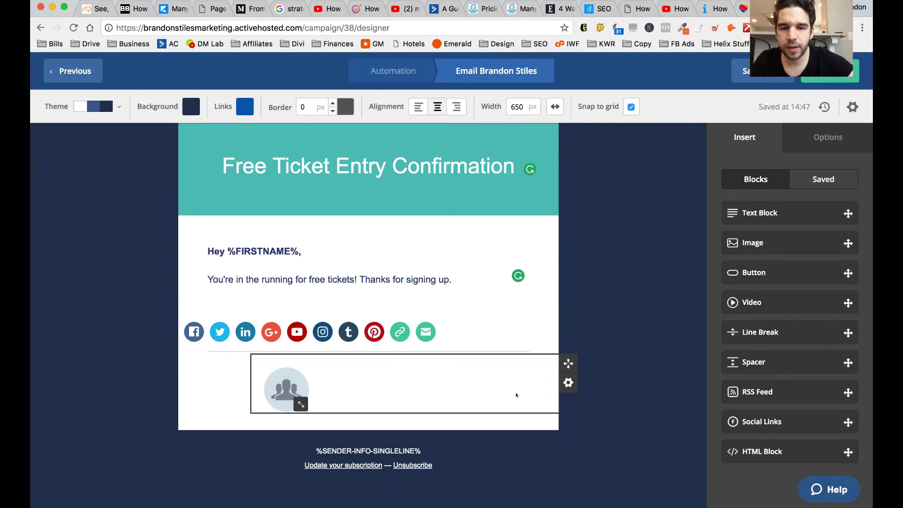
click(568, 382)
click(558, 365)
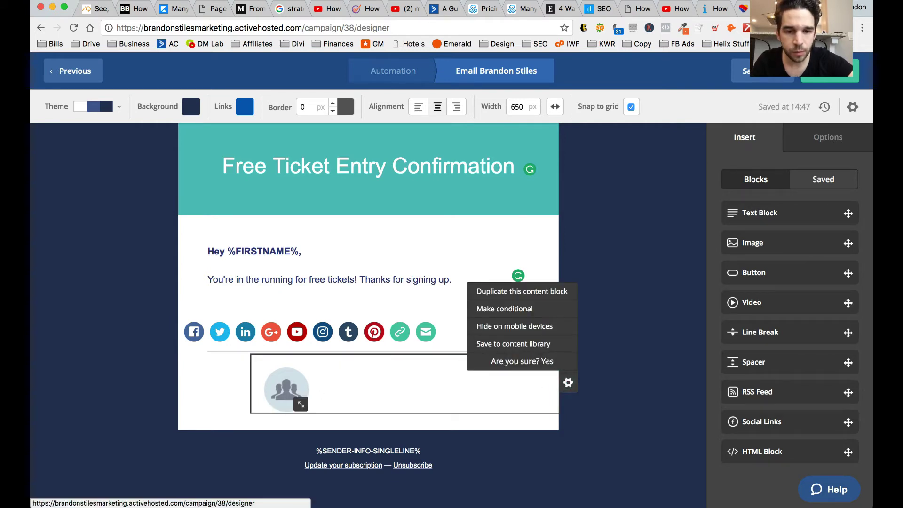
click(546, 361)
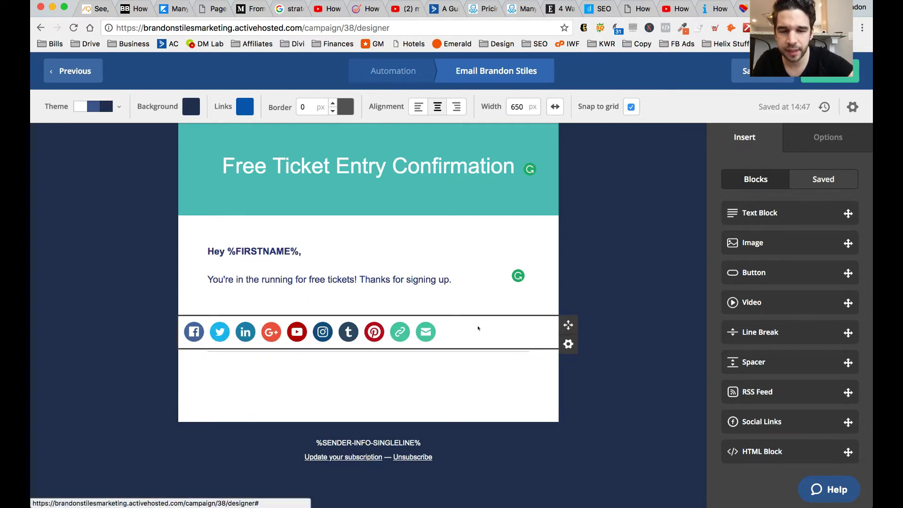
- Center-align the row of social icons and continue to the Campaign Summary
click(566, 343)
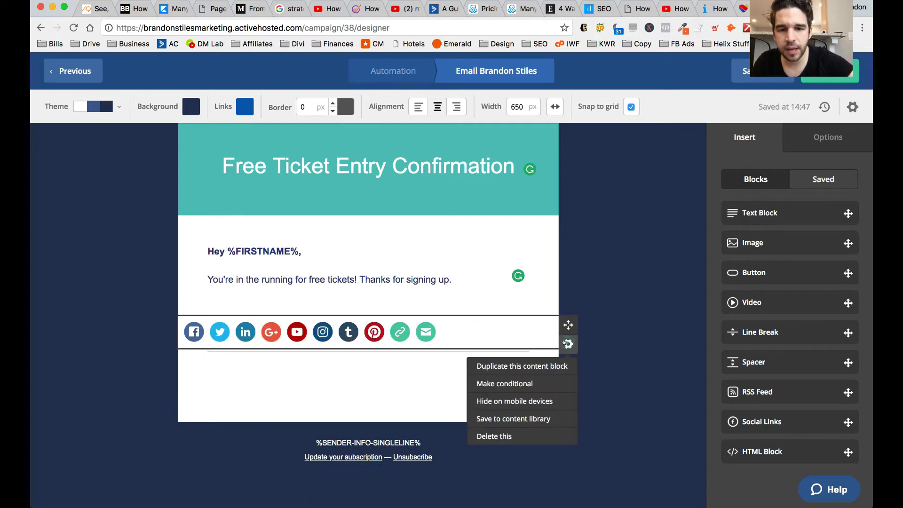
click(631, 349)
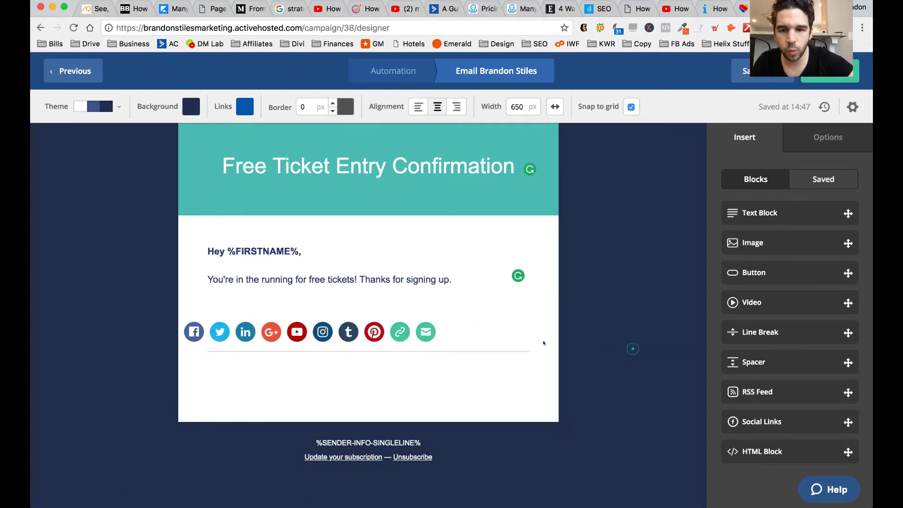
click(463, 336)
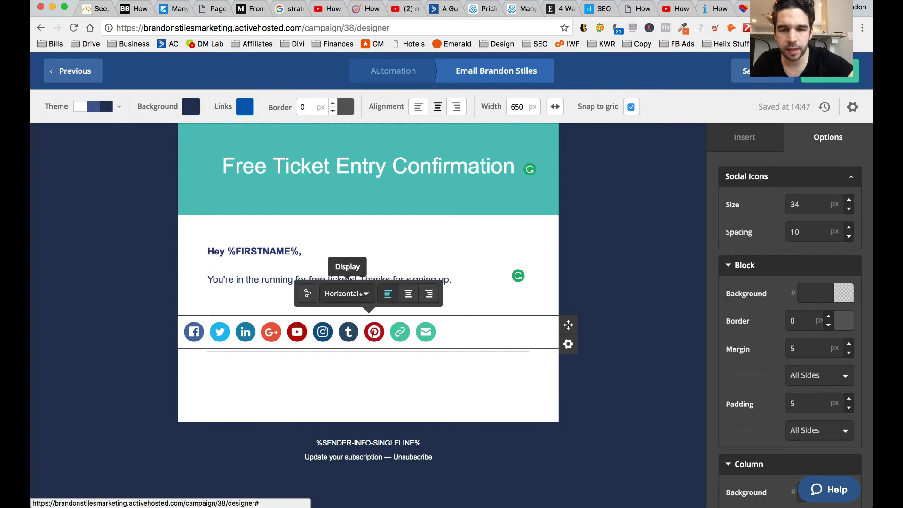
click(403, 293)
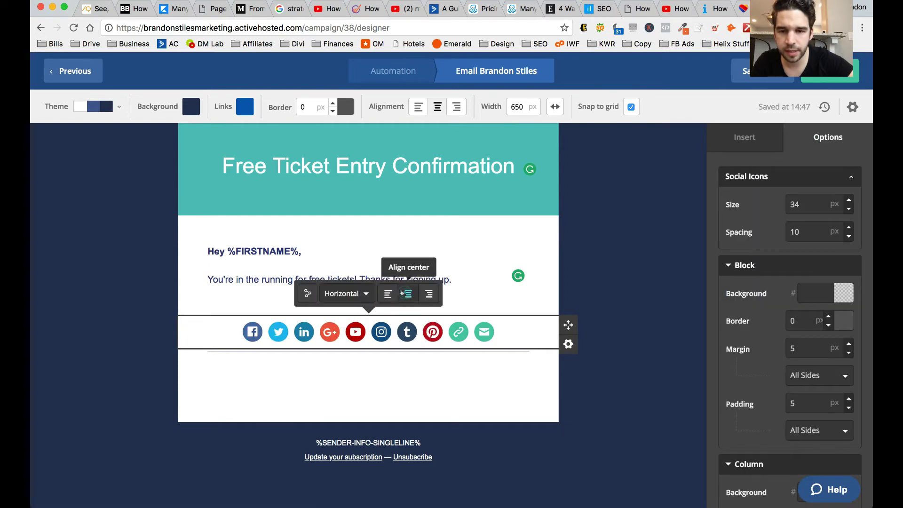
click(404, 394)
scroll(405, 395, up, 2)
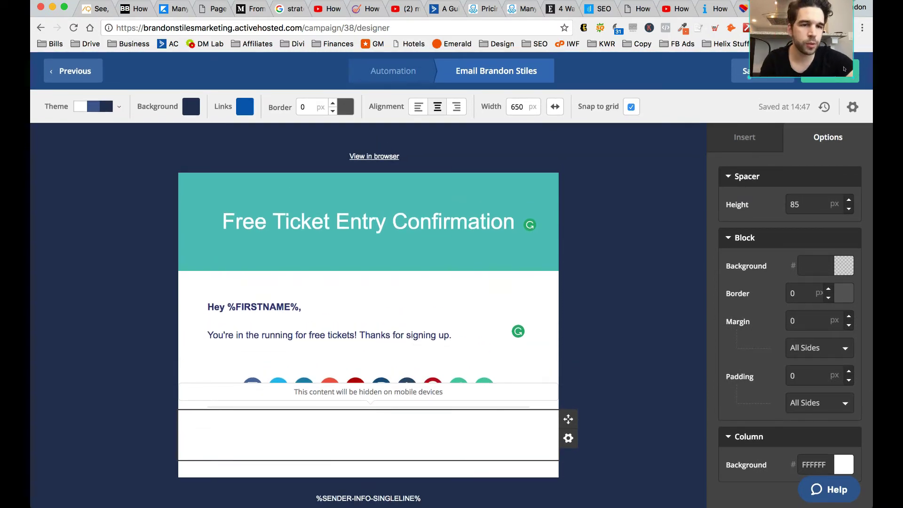
drag(825, 59, 639, 25)
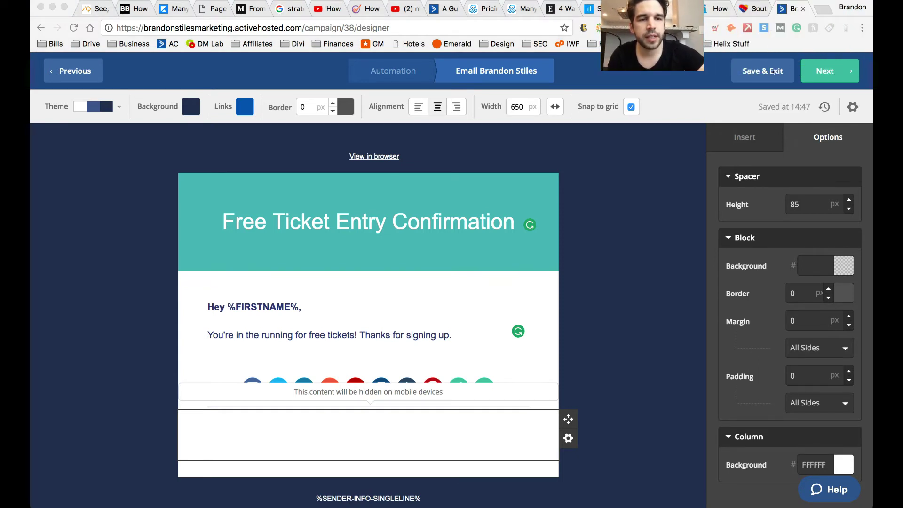
click(839, 71)
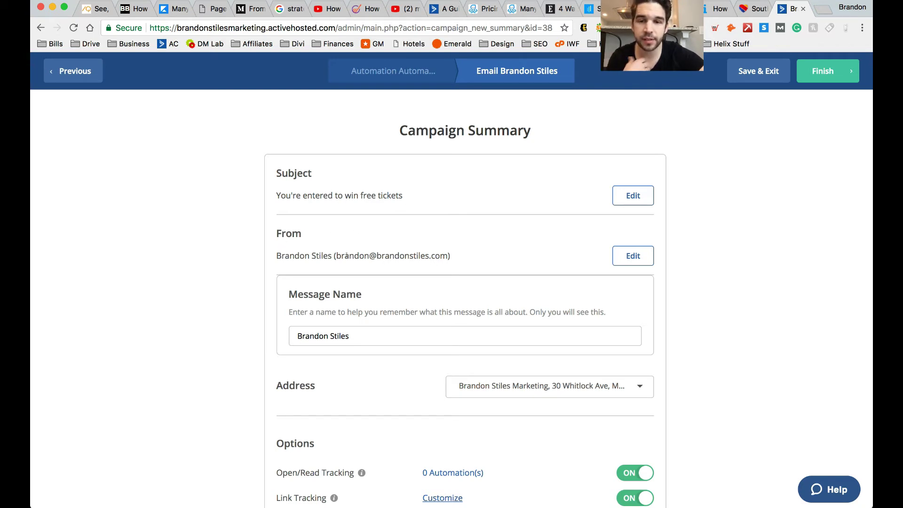
- Review the Campaign Summary, including the sender address choices, and send a test copy of the email
scroll(415, 248, down, 5)
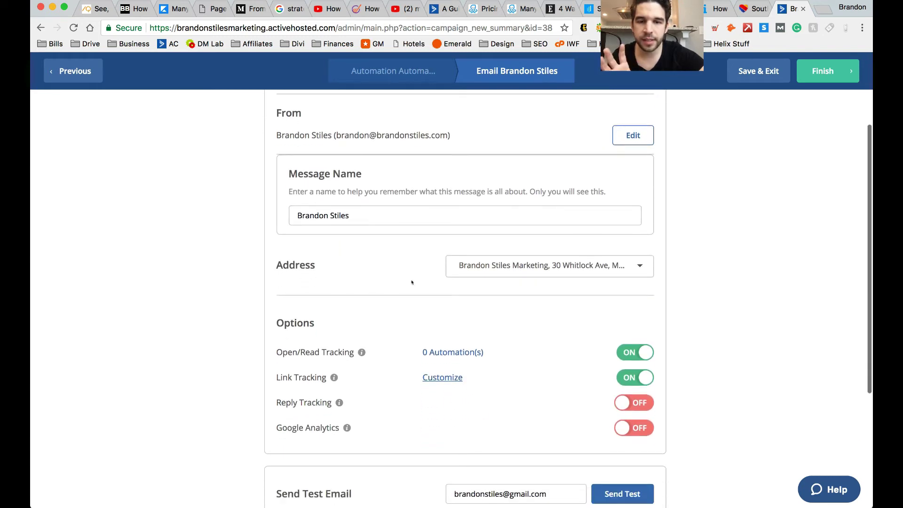
click(640, 266)
click(704, 265)
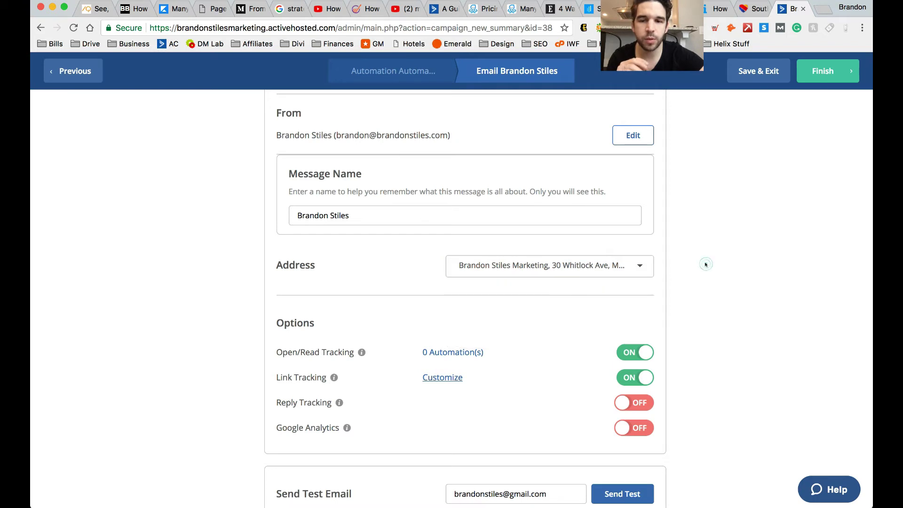
scroll(704, 261, down, 5)
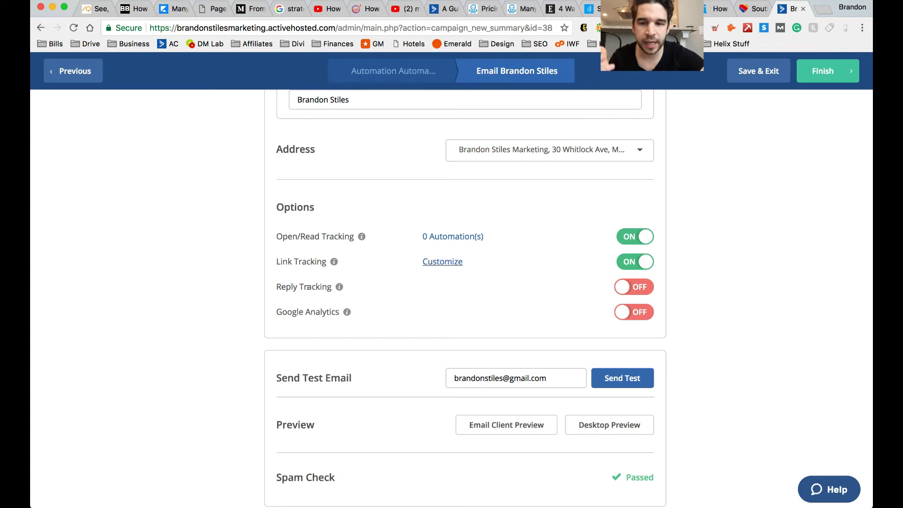
scroll(621, 279, down, 3)
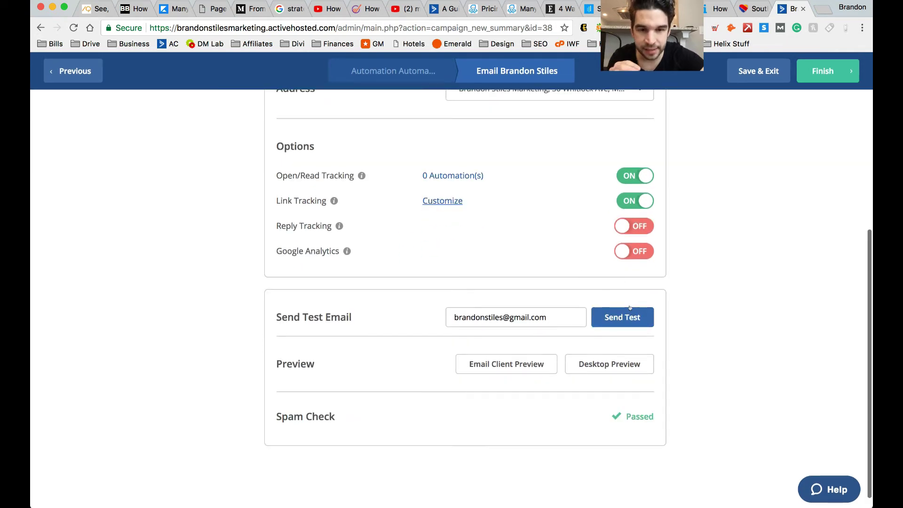
click(632, 317)
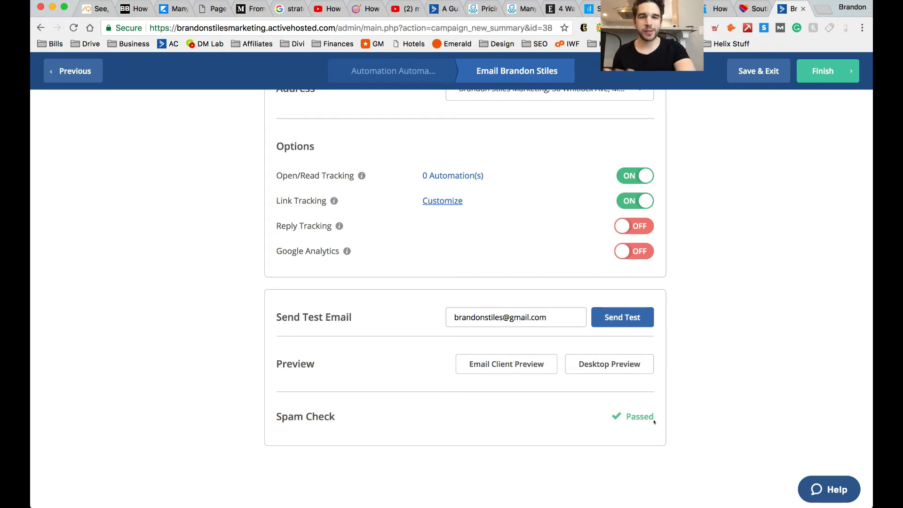
scroll(713, 389, up, 10)
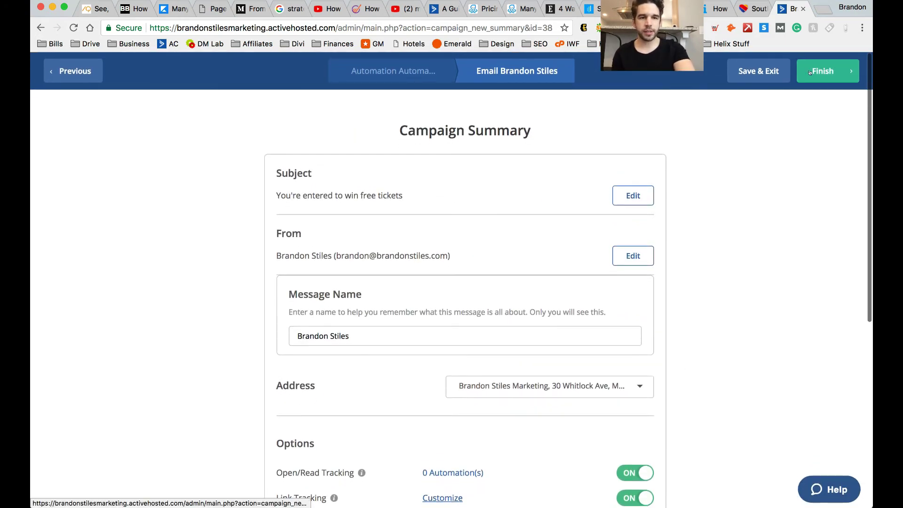
- Back in the automation, add a Wait step for a specified period of 3 day(s) after the email
click(810, 72)
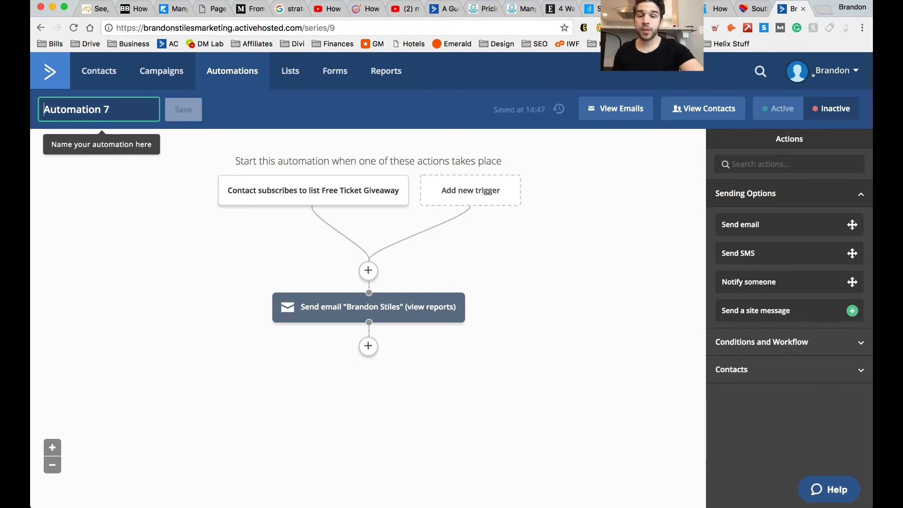
click(365, 348)
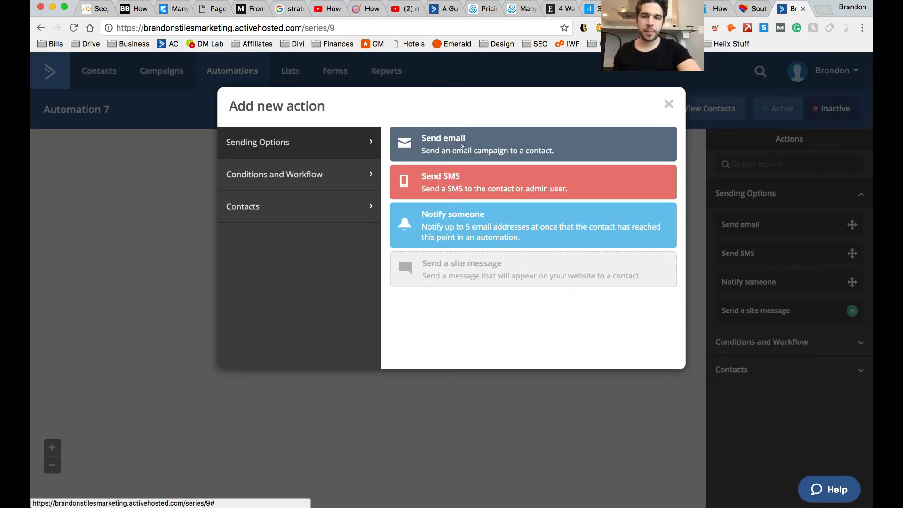
click(311, 175)
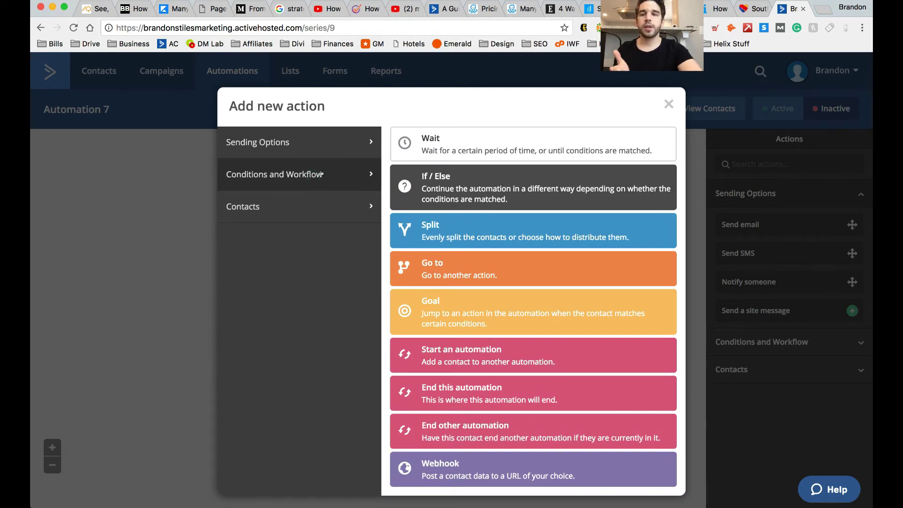
click(436, 141)
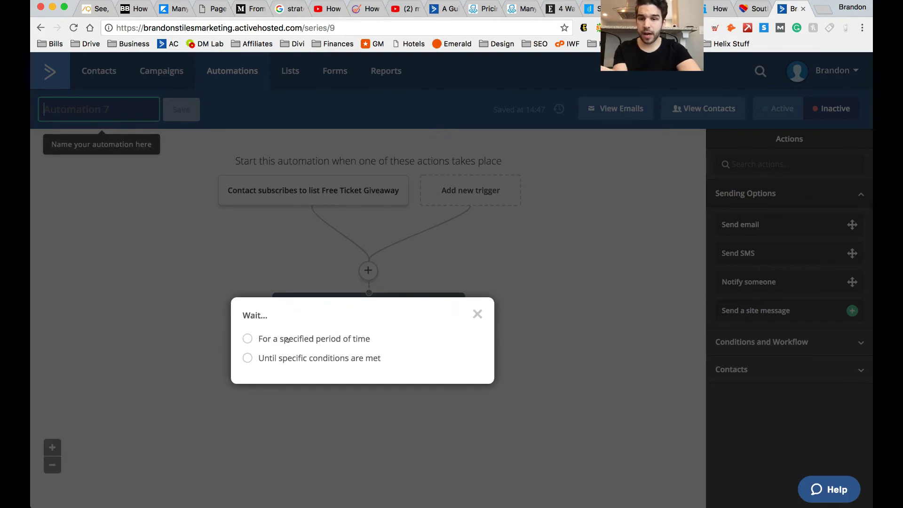
click(287, 339)
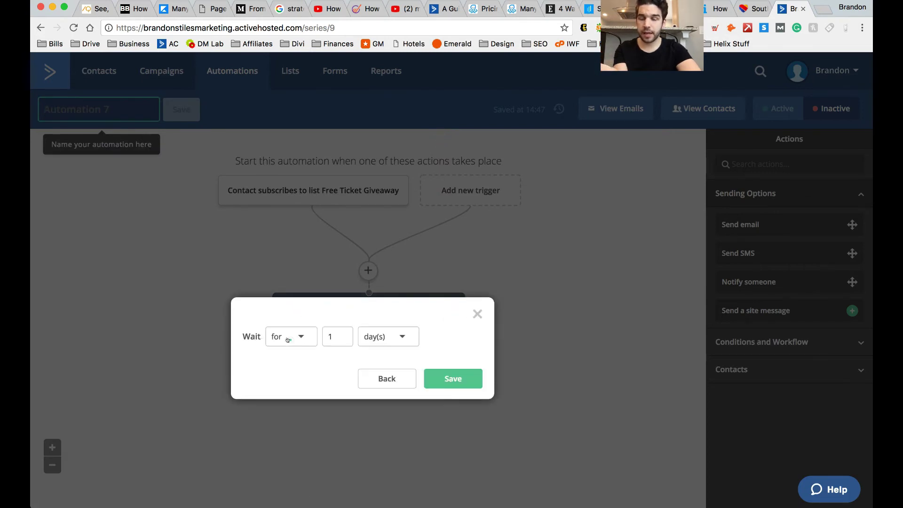
double_click(341, 337)
text(3)
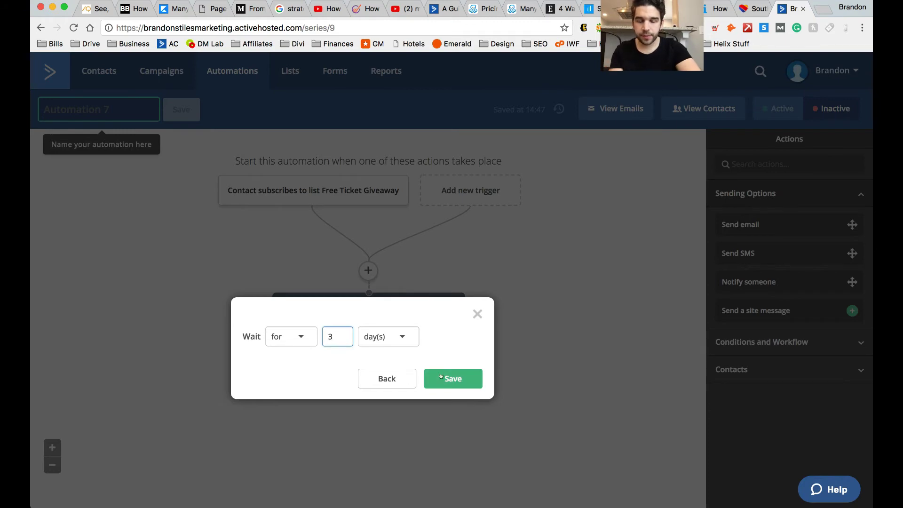
click(443, 377)
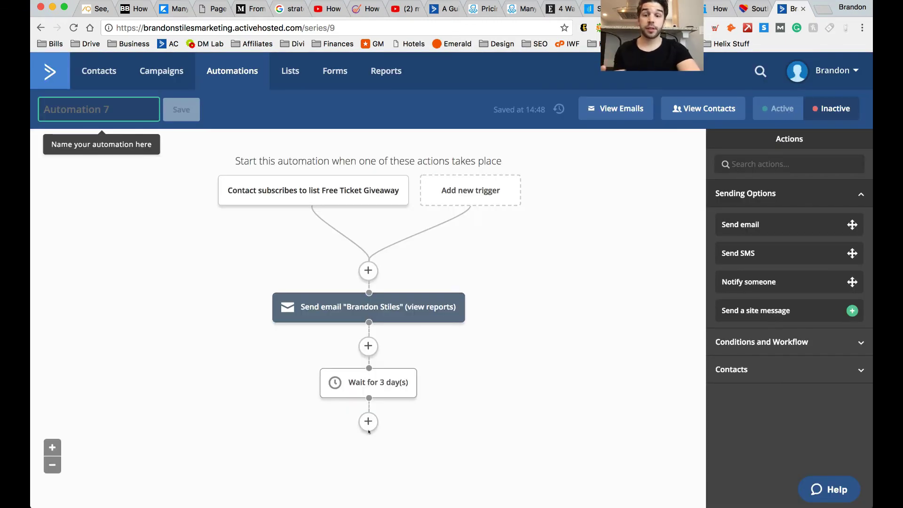
click(368, 422)
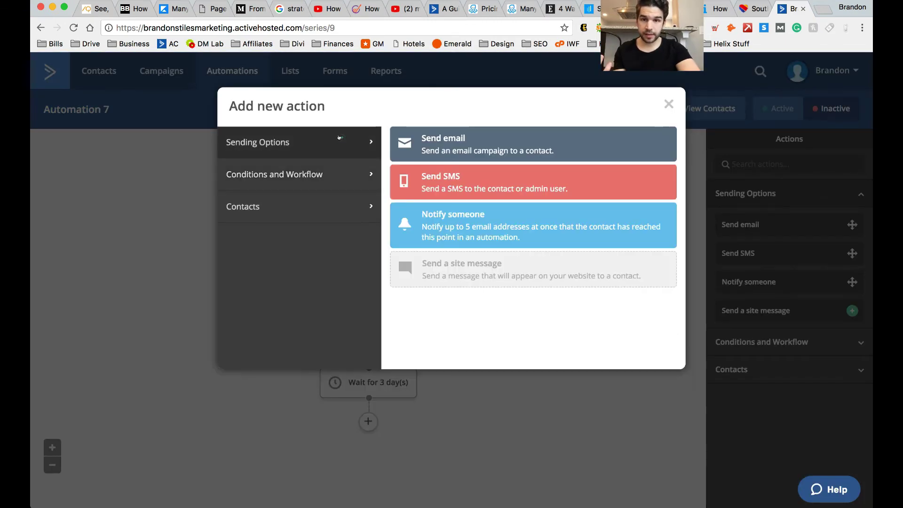
- Cancel the extra Send email action and delete the Wait for 3 day(s) step
click(505, 145)
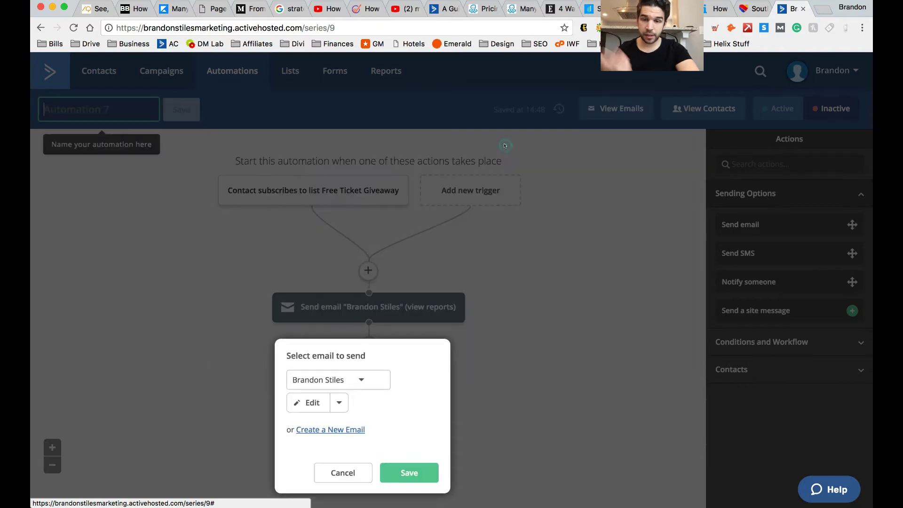
click(342, 473)
mouse_move(403, 358)
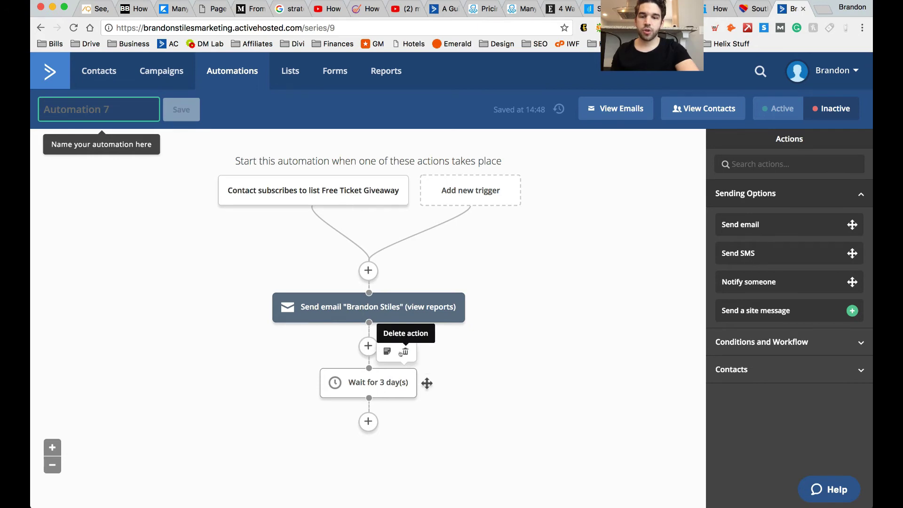
click(406, 352)
click(565, 111)
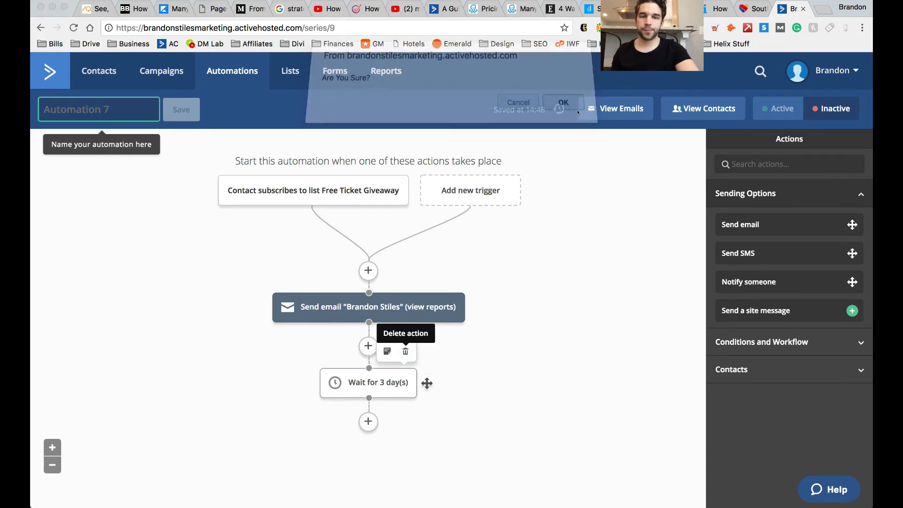
click(368, 346)
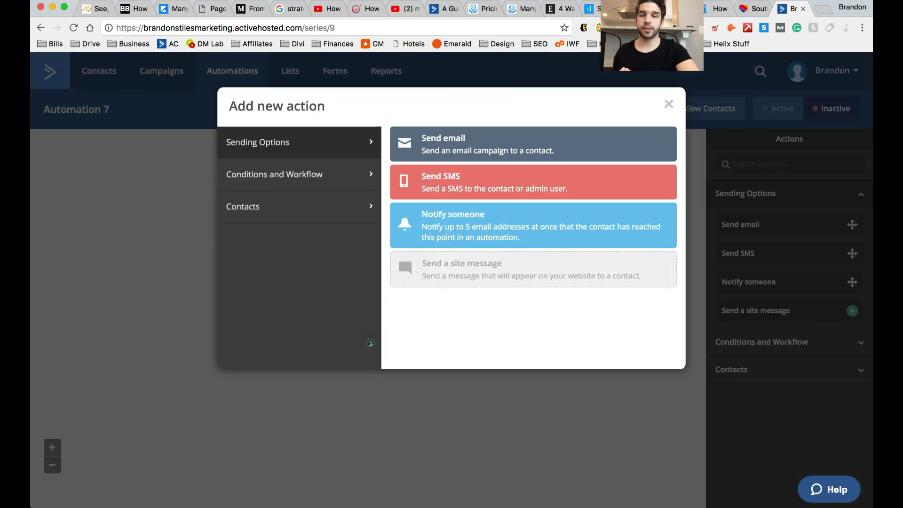
click(355, 176)
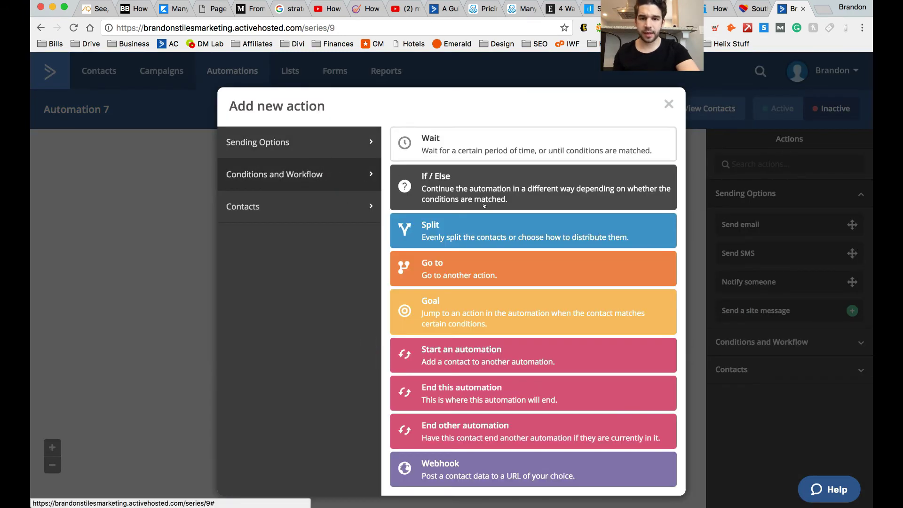
click(503, 185)
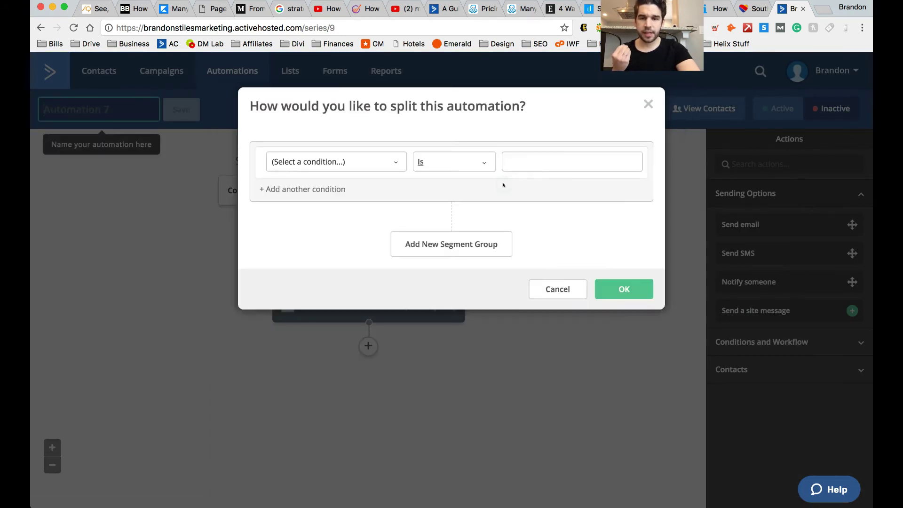
click(376, 163)
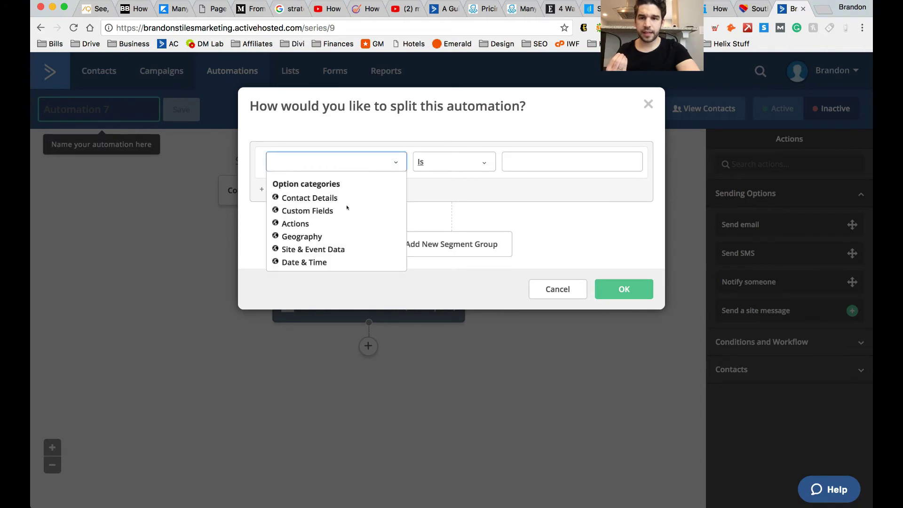
click(306, 223)
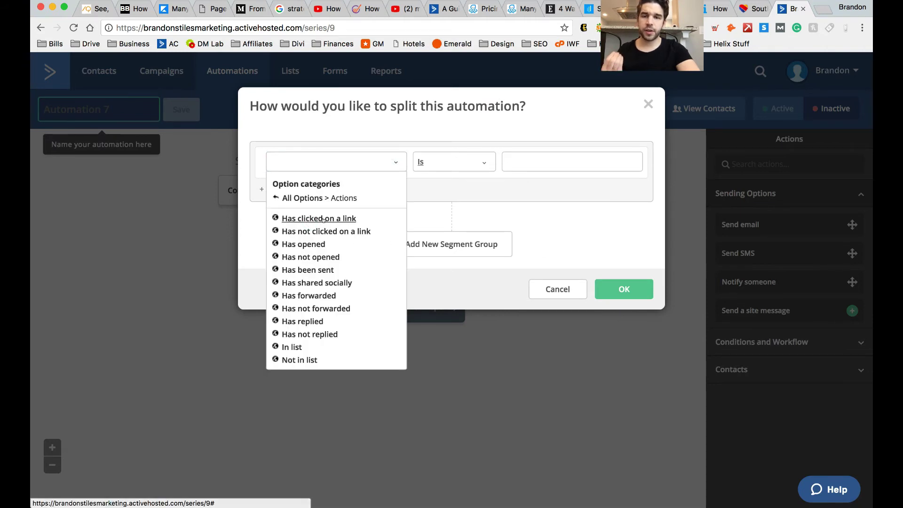
click(325, 219)
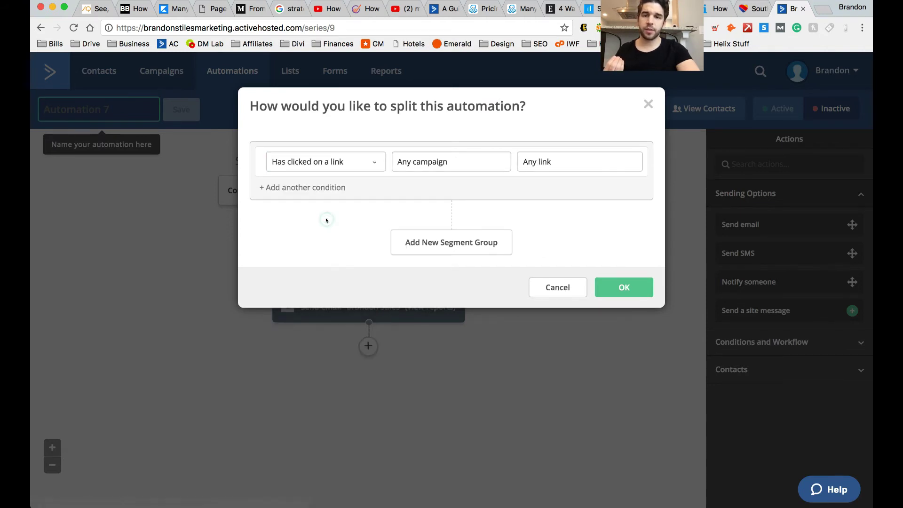
click(479, 161)
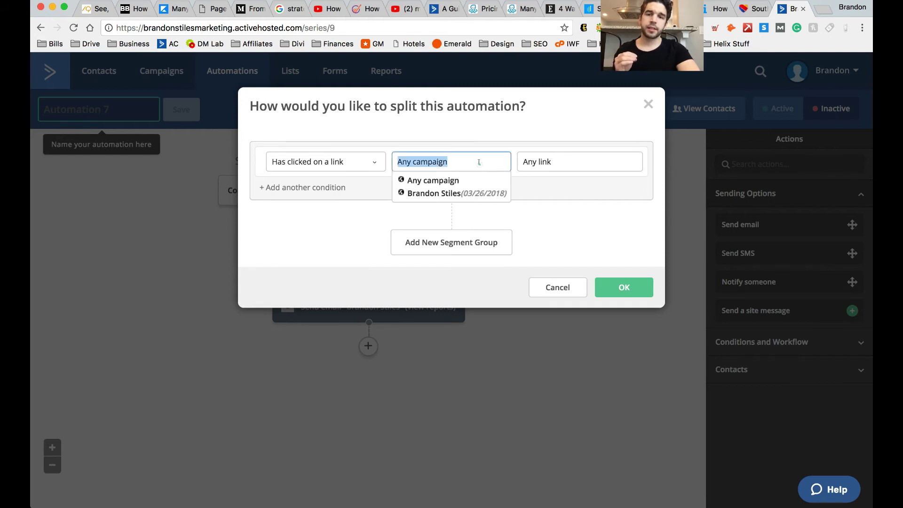
click(457, 193)
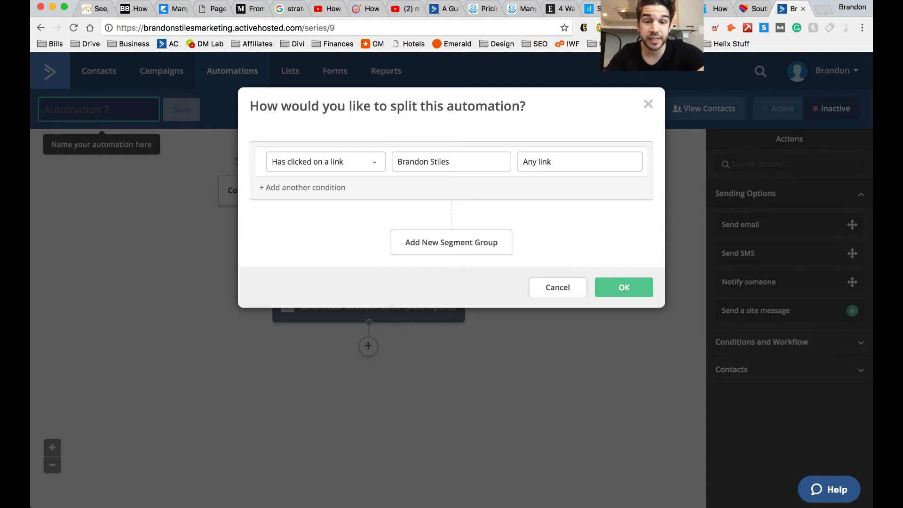
click(571, 286)
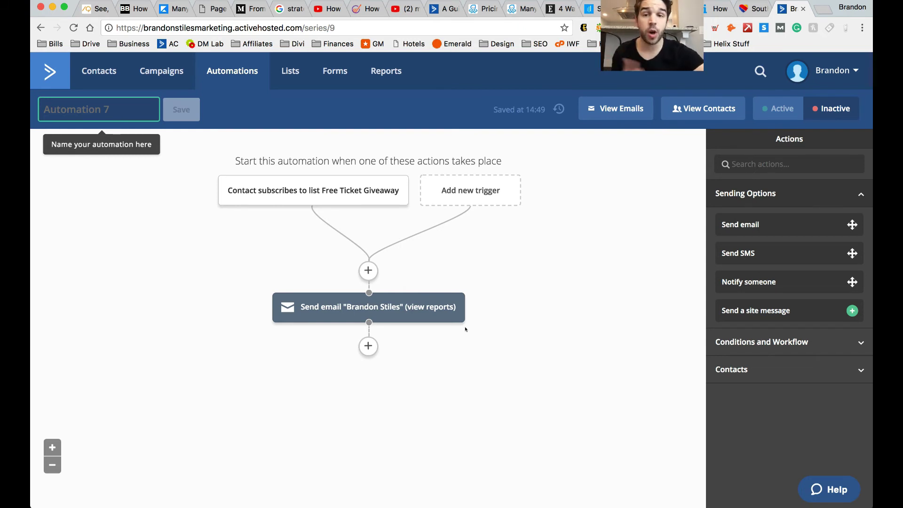
- Create a new form from the Forms page named 'Free Ticket Entry Form'
click(322, 71)
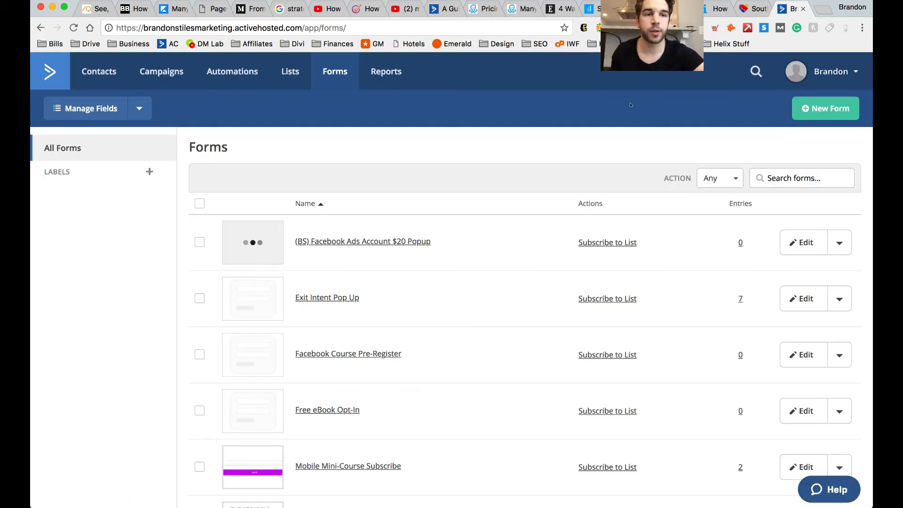
click(817, 115)
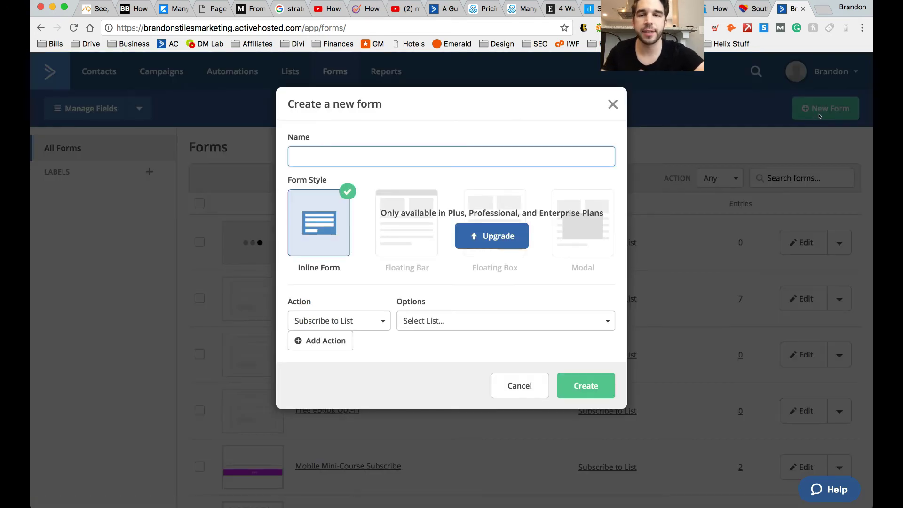
text(Fee)
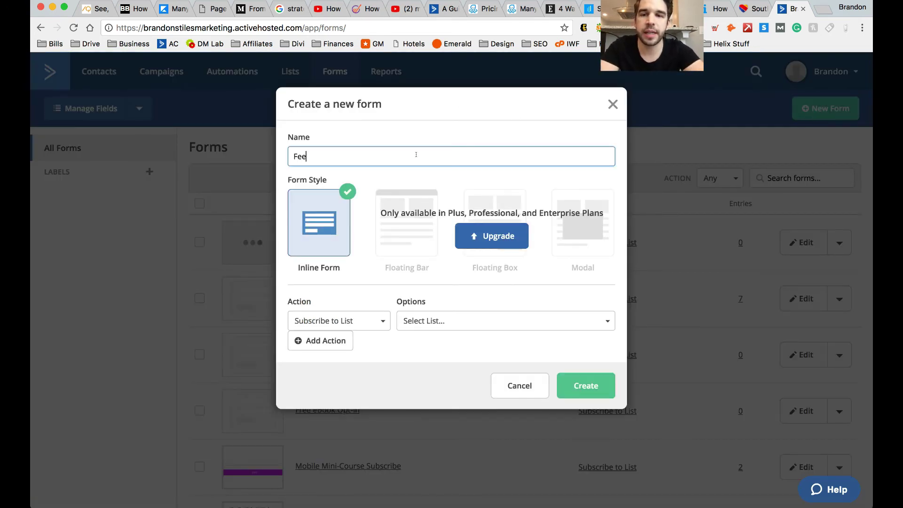
key(BackSpace)
key(BackSpace)
text(ree Ticket)
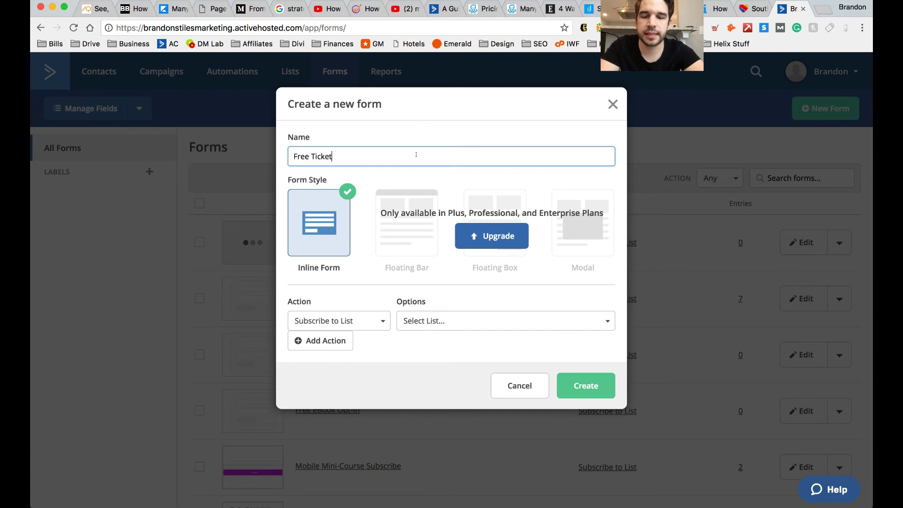
text( Entry Form)
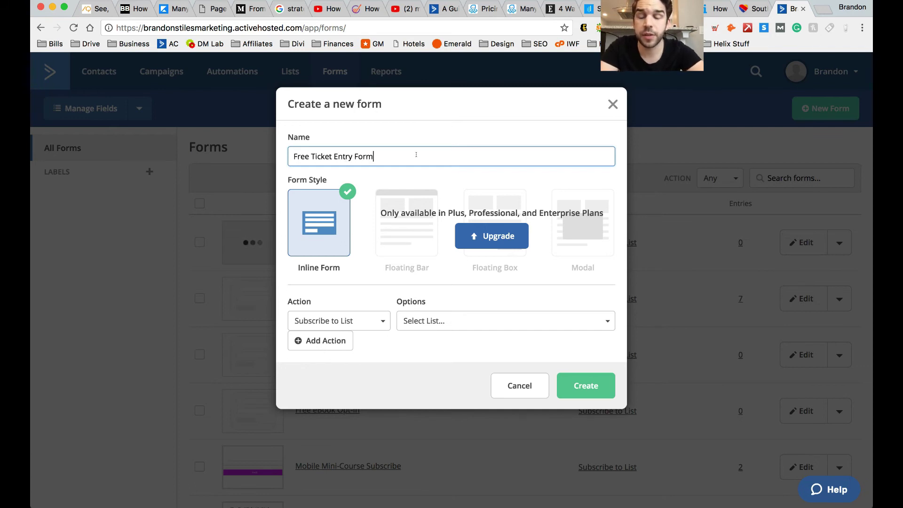
- Keep Inline Form with the Subscribe to List action, targeting the Free Ticket Giveaway list
click(324, 240)
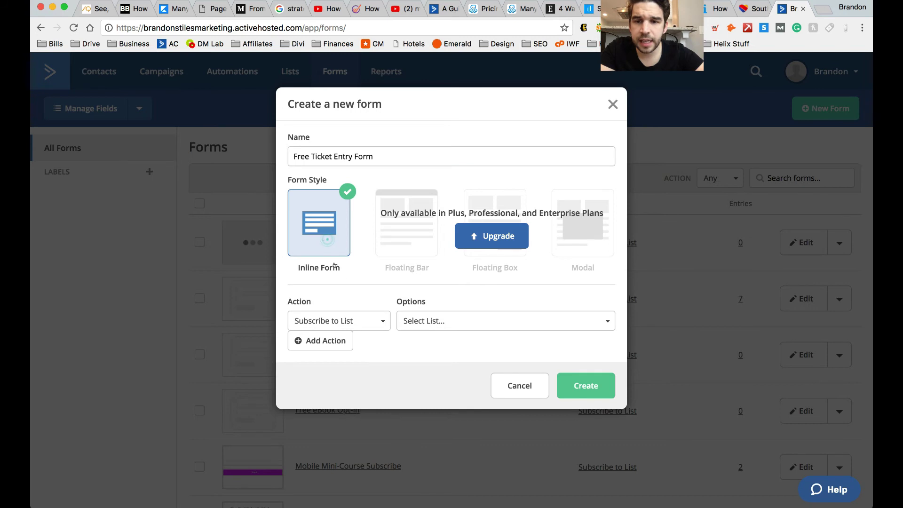
click(377, 322)
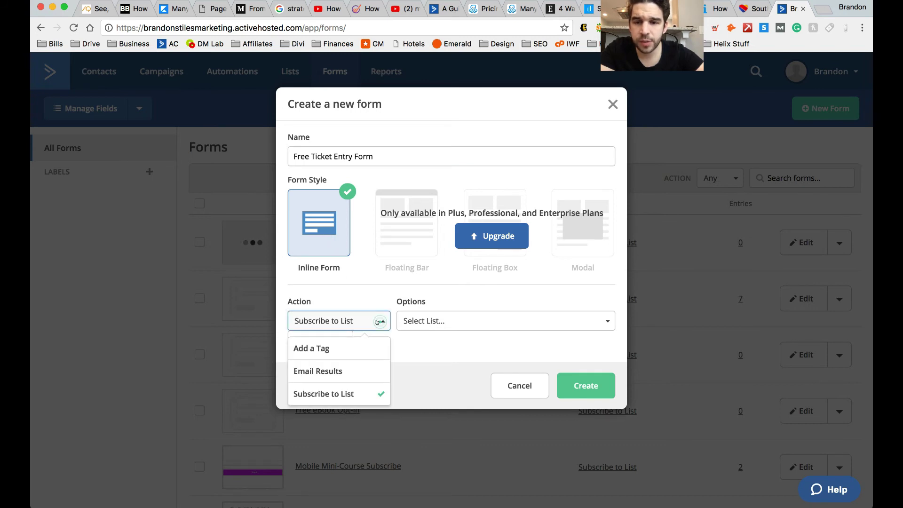
click(360, 396)
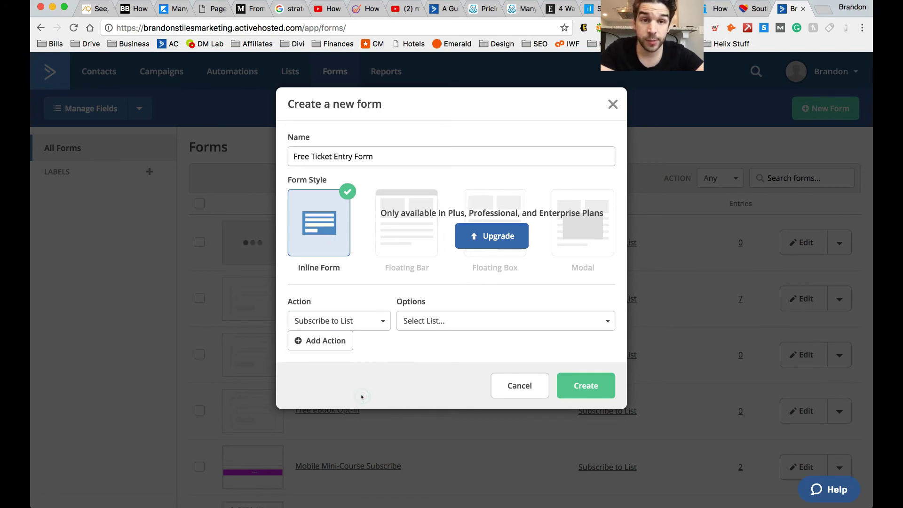
drag(687, 21, 834, 25)
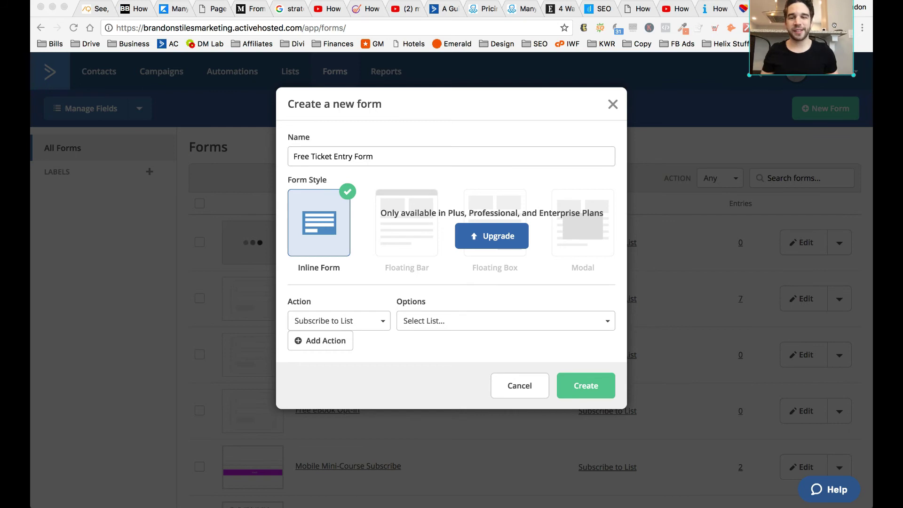
click(607, 322)
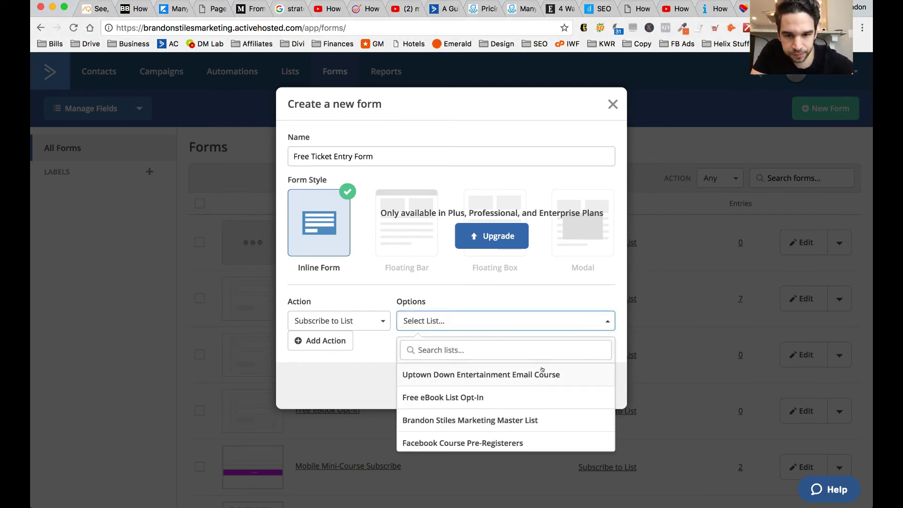
scroll(536, 383, down, 5)
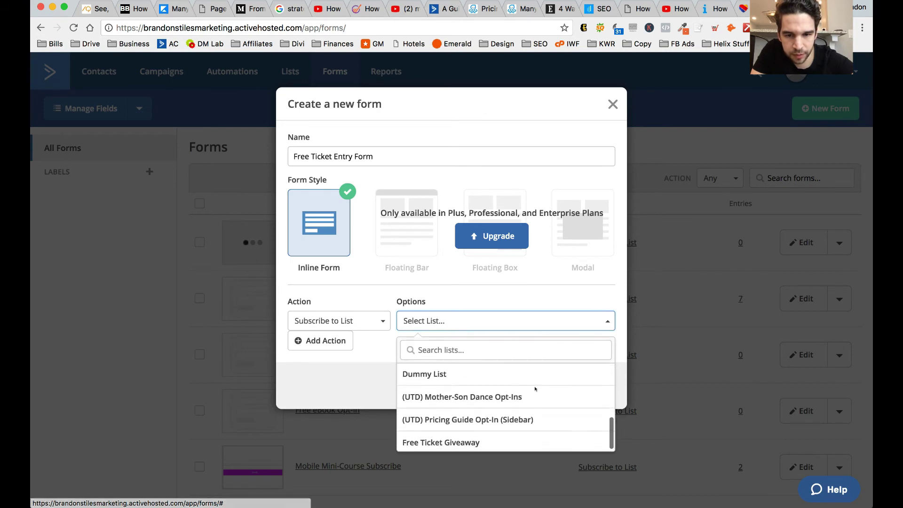
click(472, 440)
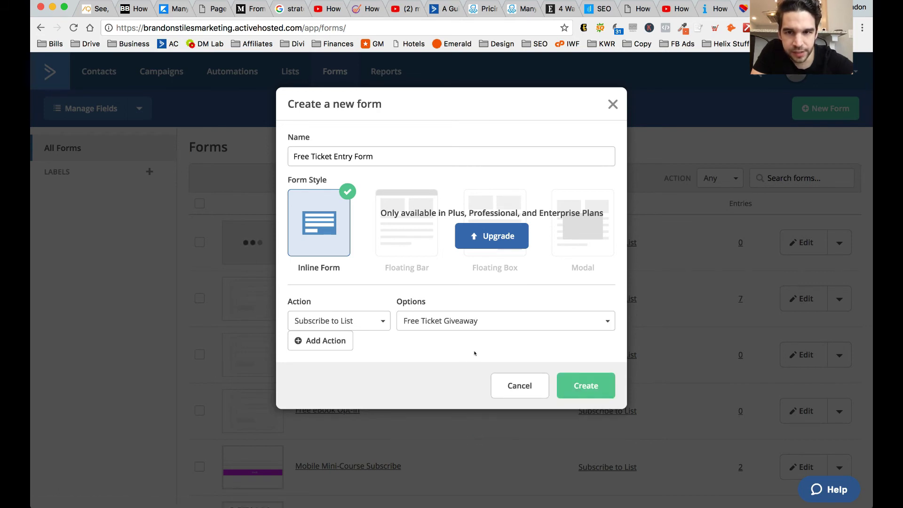
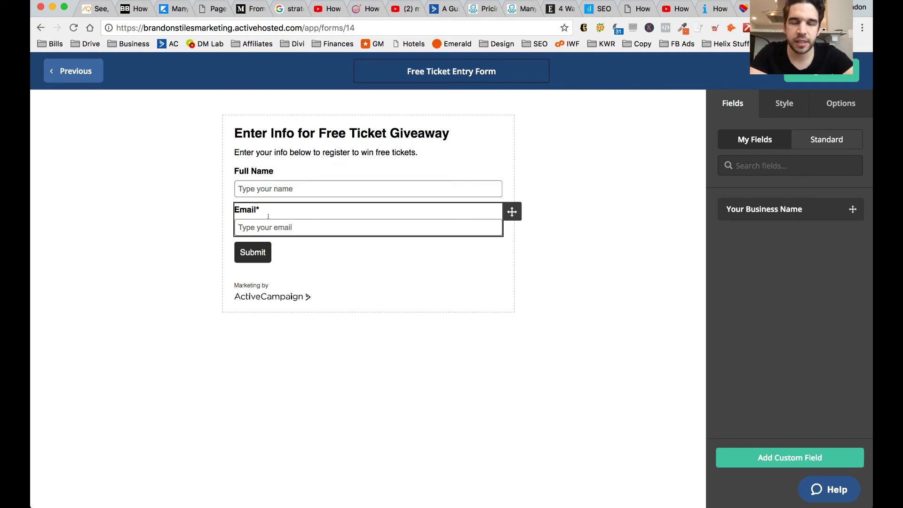
- Add a new Date custom field named 'Wedding Date' to the form
click(761, 453)
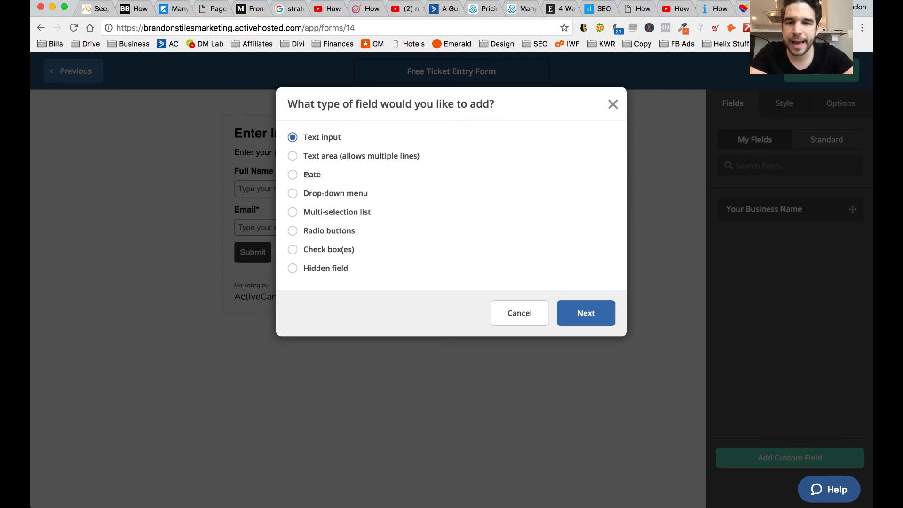
click(303, 175)
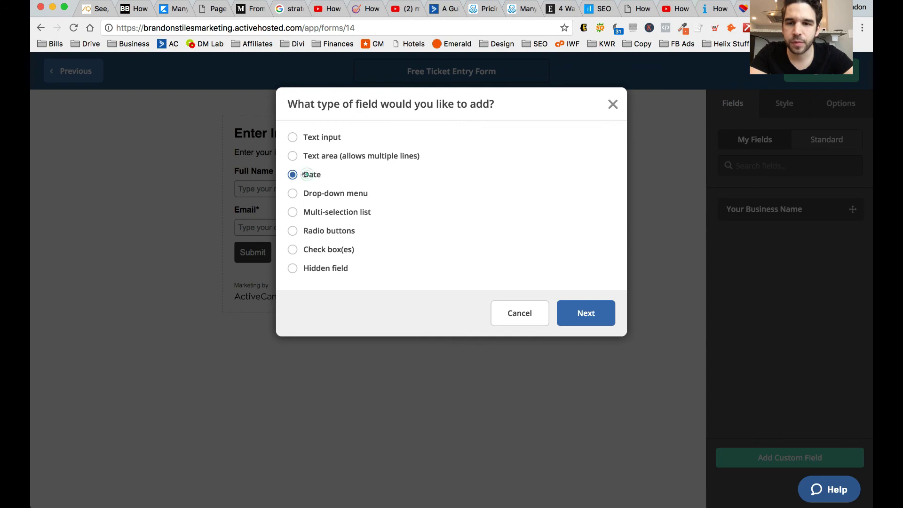
click(597, 317)
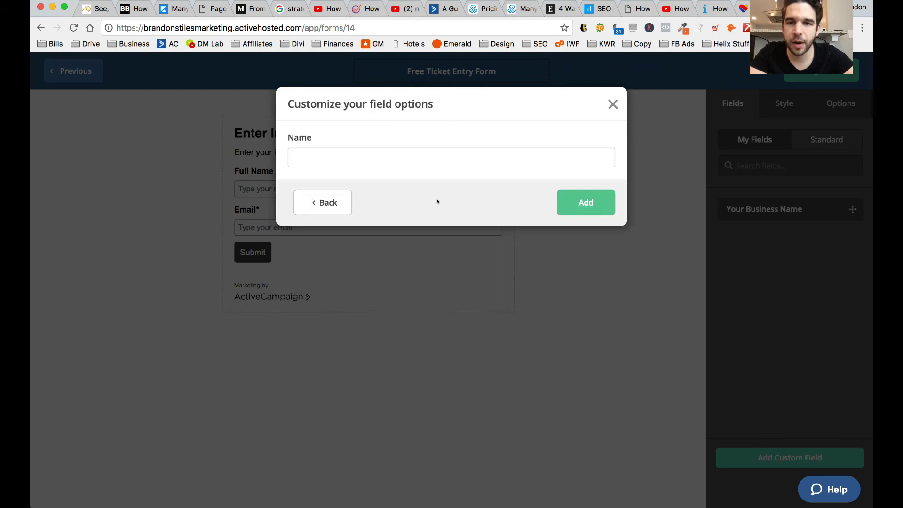
click(463, 156)
text(Wedi)
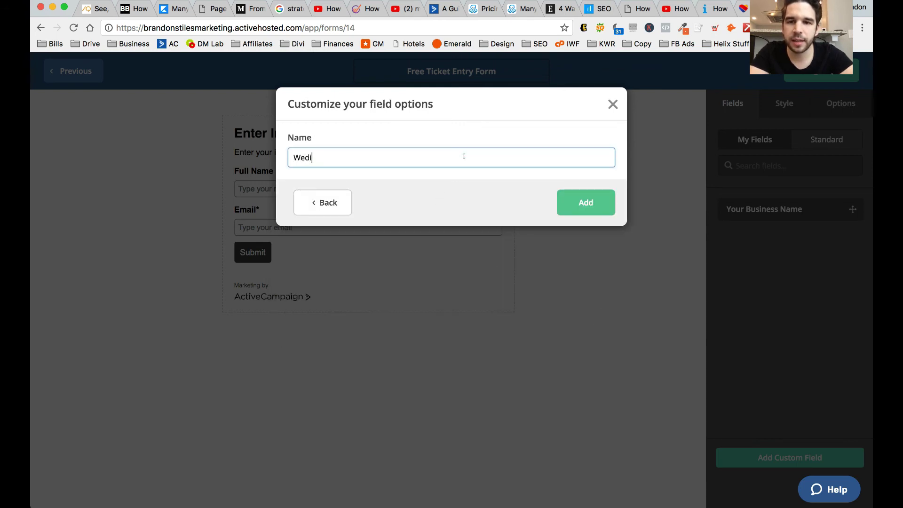
key(BackSpace)
text(dding Date)
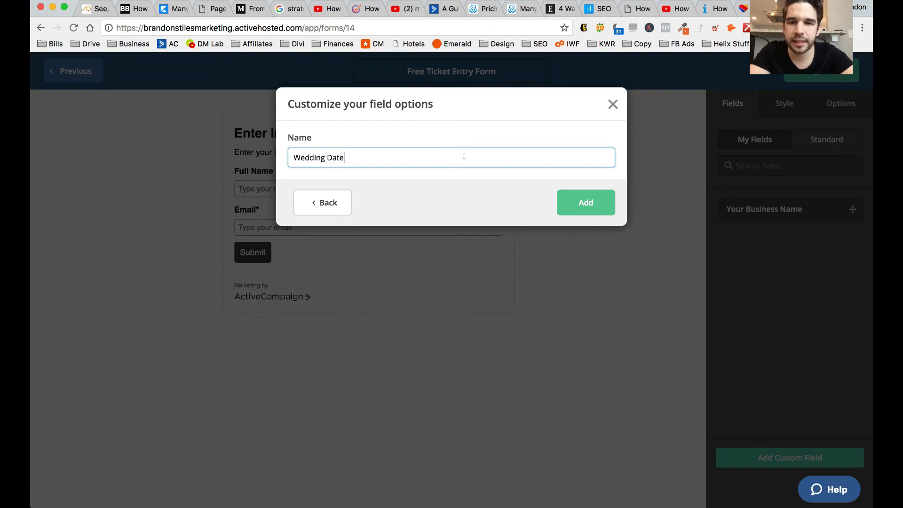
click(594, 206)
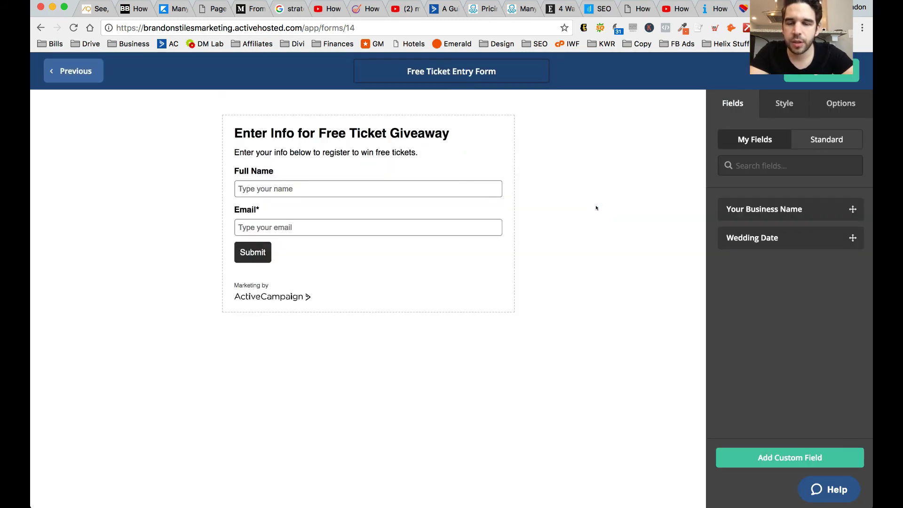
- Place the Wedding Date field directly below the Email field
drag(756, 237, 301, 249)
click(388, 264)
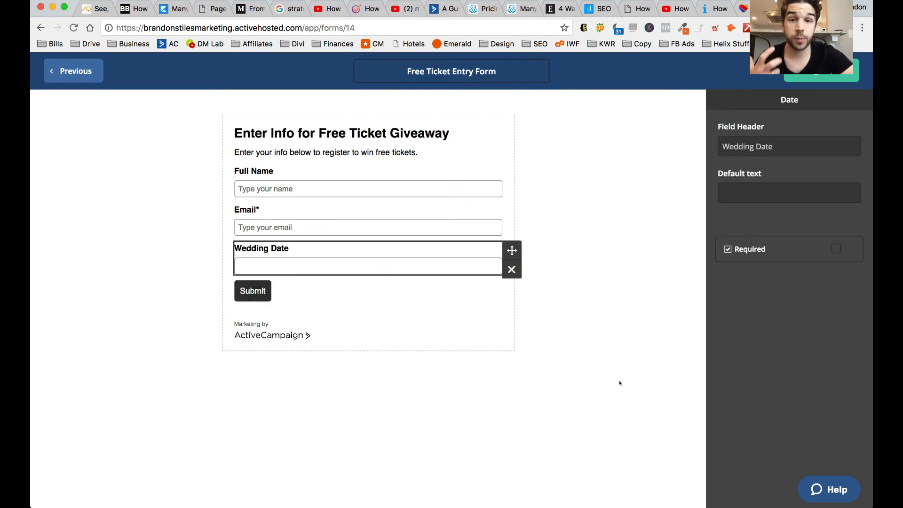
click(622, 409)
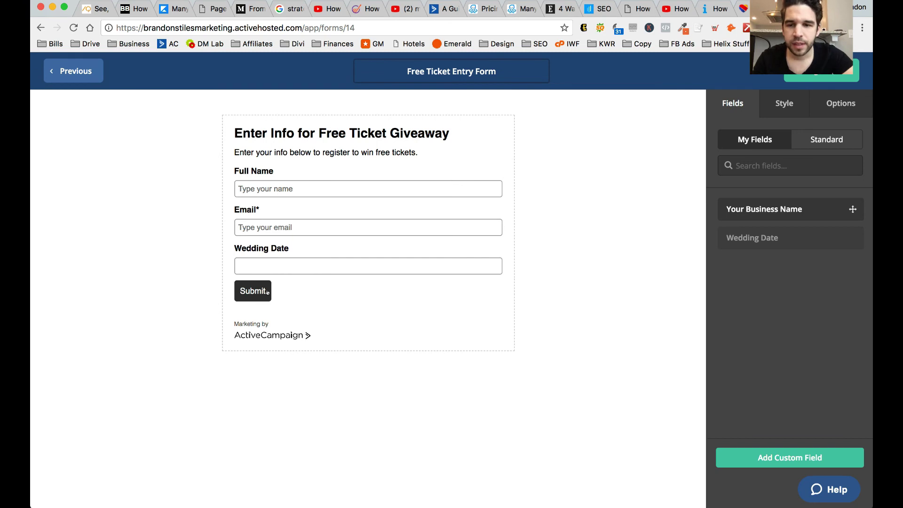
- Change the submit button's label to 'Enter to Win'
click(289, 293)
click(265, 297)
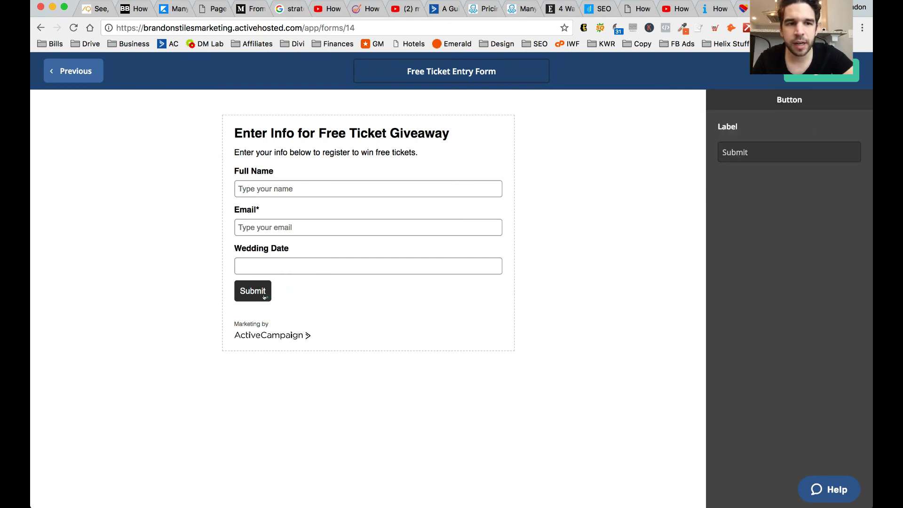
double_click(763, 147)
text(Enter to Win)
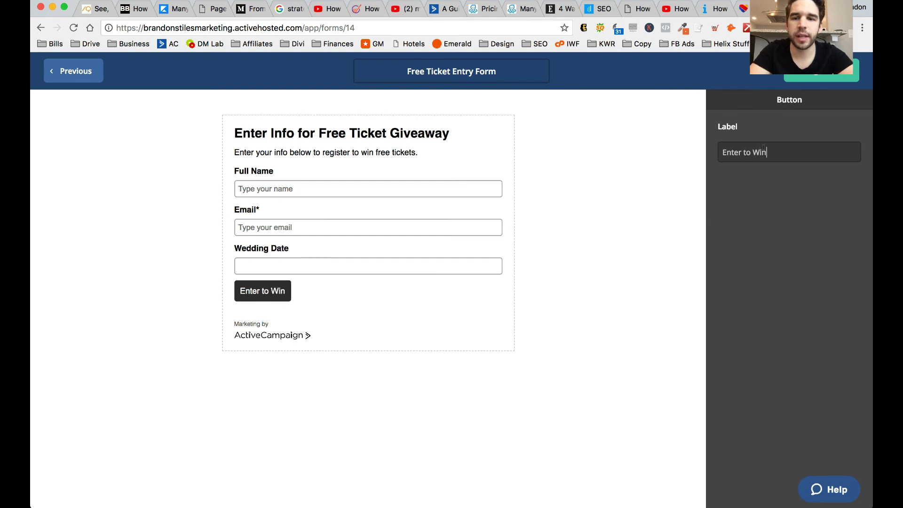
click(245, 329)
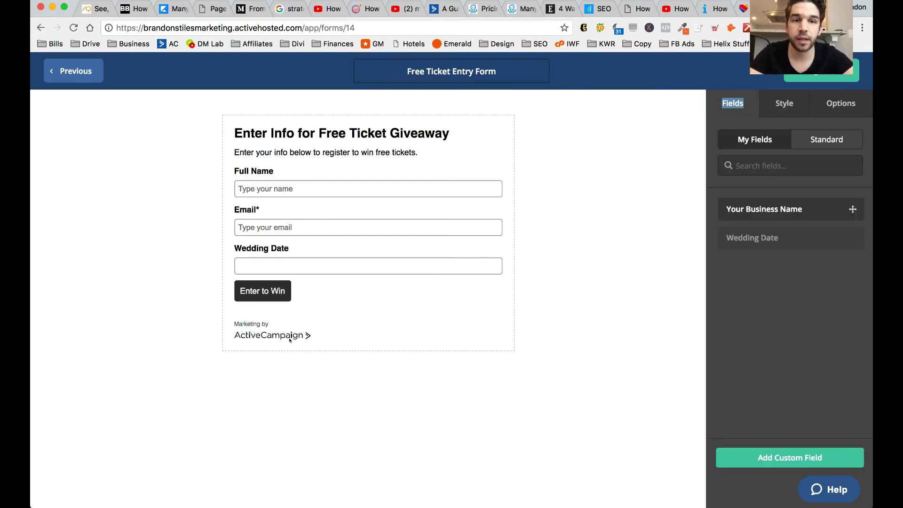
- Keep the stacked layout and make the form background purple (D321FF)
click(790, 107)
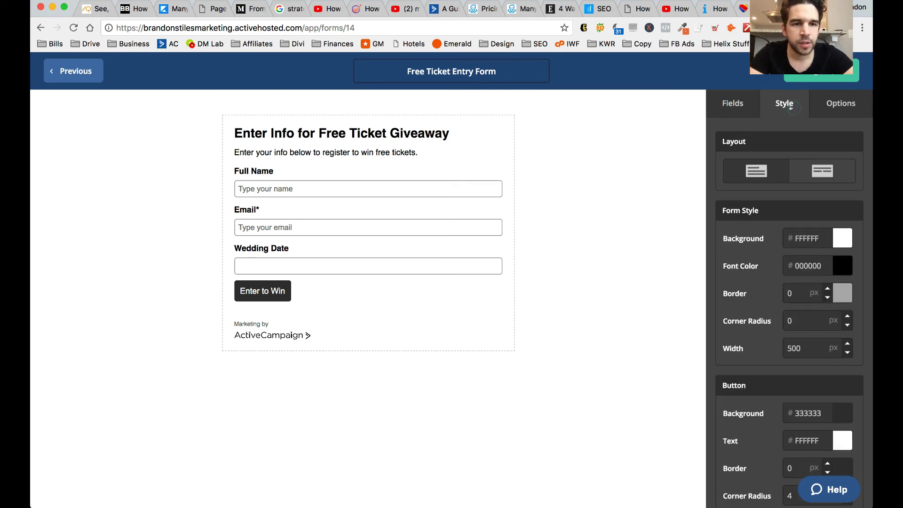
click(824, 179)
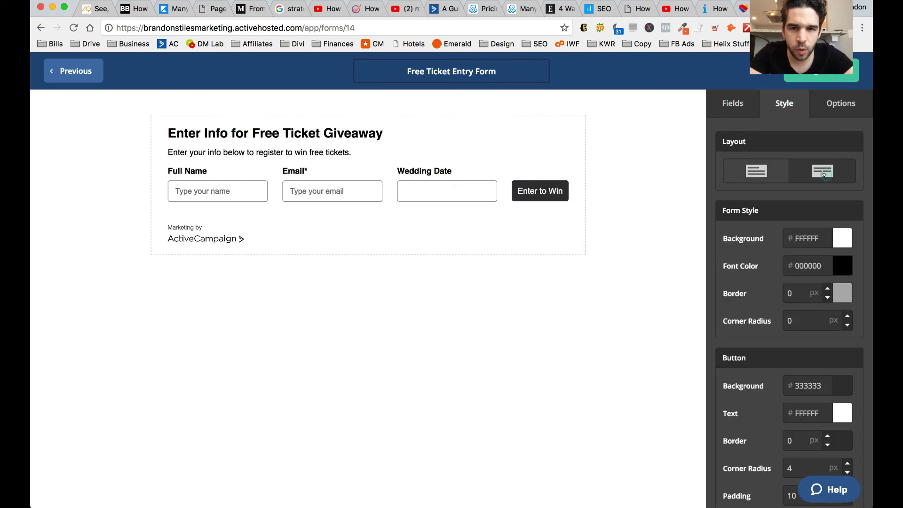
click(739, 167)
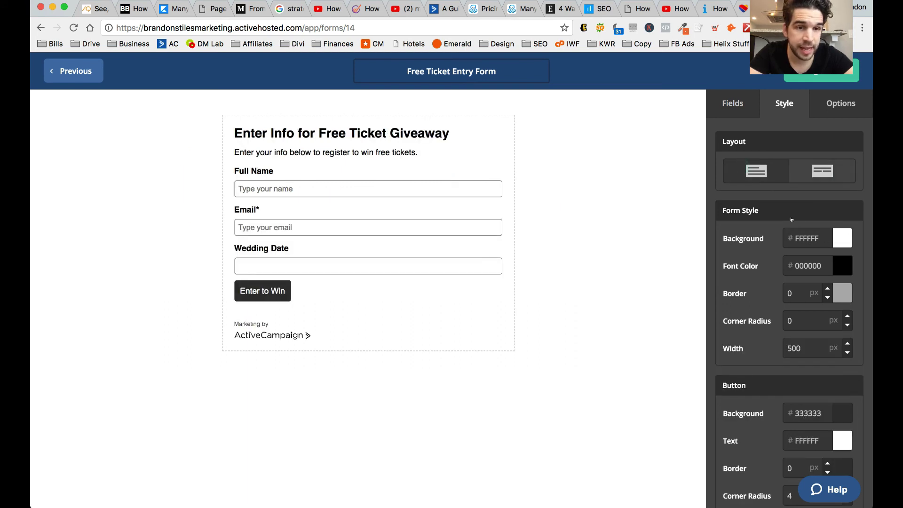
click(806, 237)
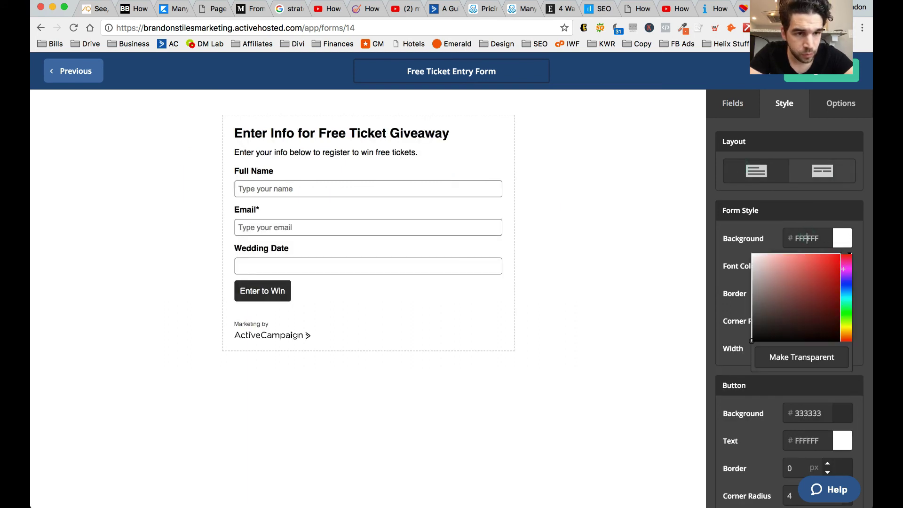
text(030303)
drag(806, 294, 829, 227)
click(640, 247)
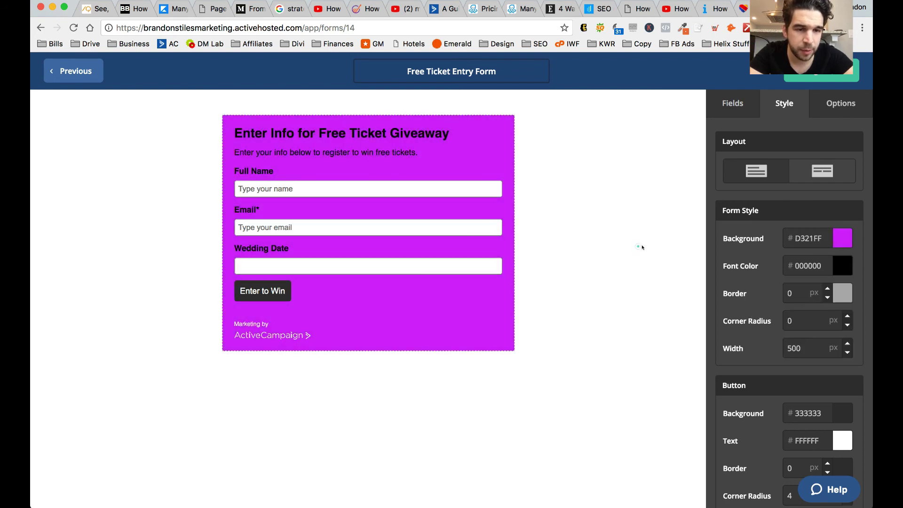
- Set the font colour to white (FFFFFF) and the corner radius to 8
click(842, 265)
drag(769, 296, 751, 282)
click(656, 307)
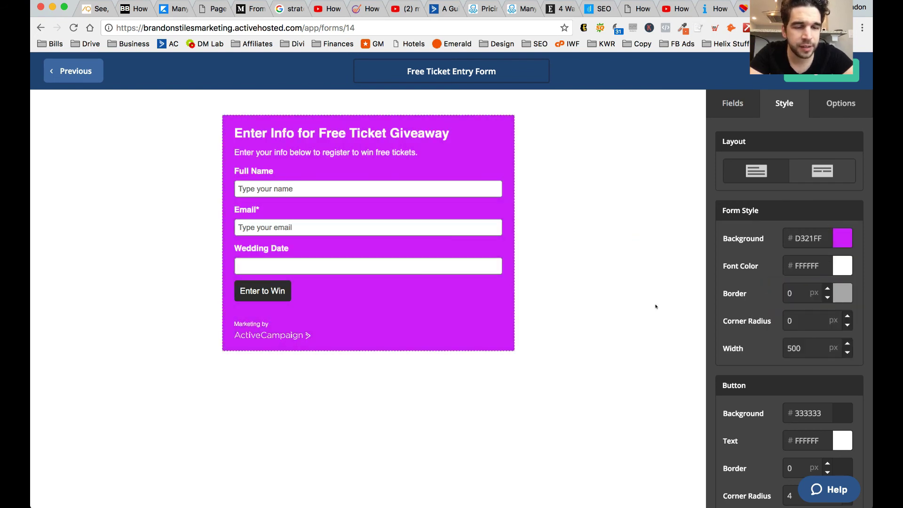
click(846, 315)
click(846, 315)
click(847, 315)
- Set the button background to olive yellow (CED637)
scroll(792, 380, down, 3)
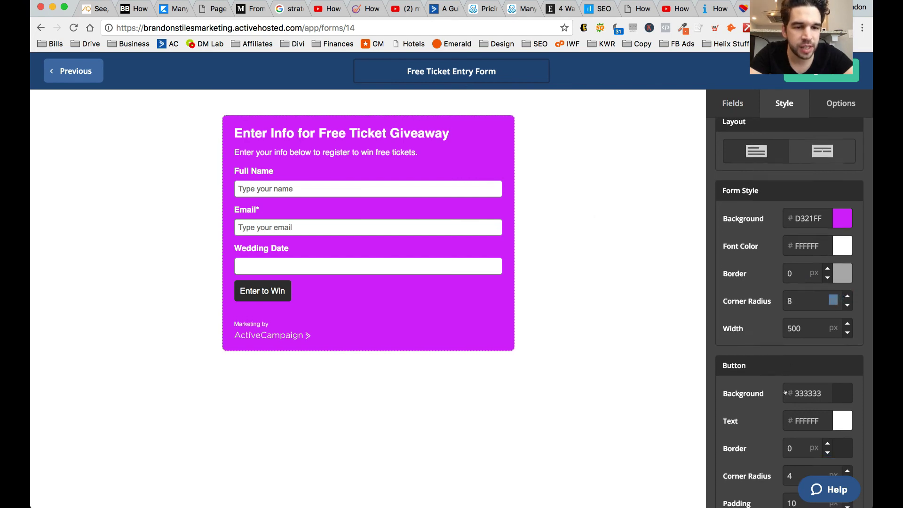
click(838, 349)
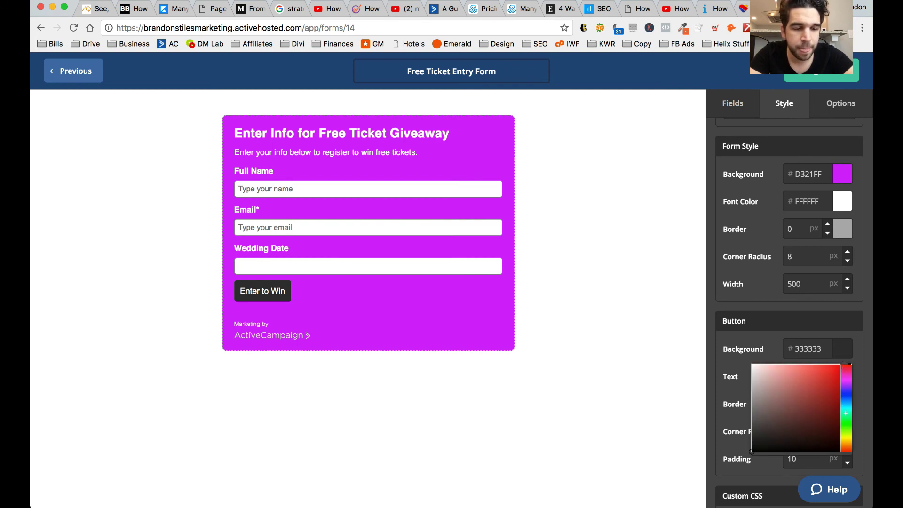
click(845, 434)
drag(799, 400, 839, 363)
mouse_move(832, 323)
mouse_down()
mouse_move(805, 365)
mouse_move(817, 378)
mouse_up()
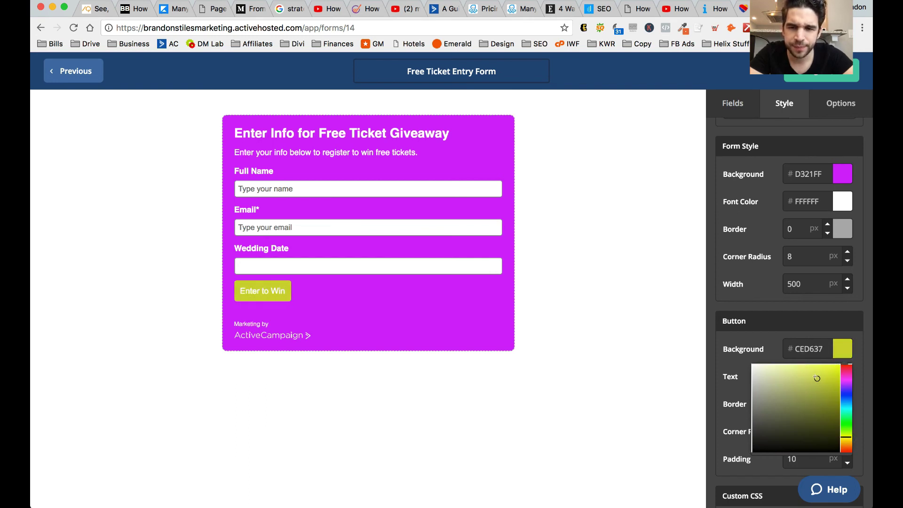
click(604, 292)
- Turn off the ActiveCampaign branding on the form
scroll(777, 338, down, 5)
click(833, 415)
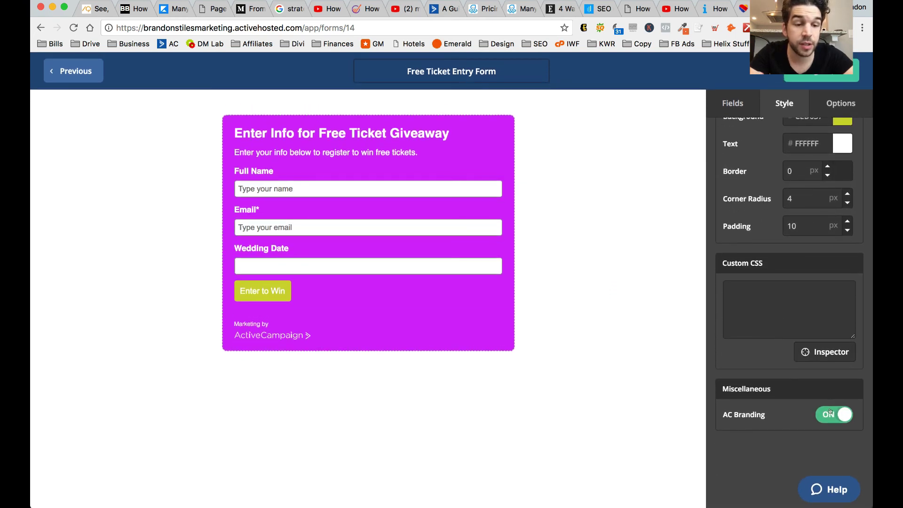
click(808, 42)
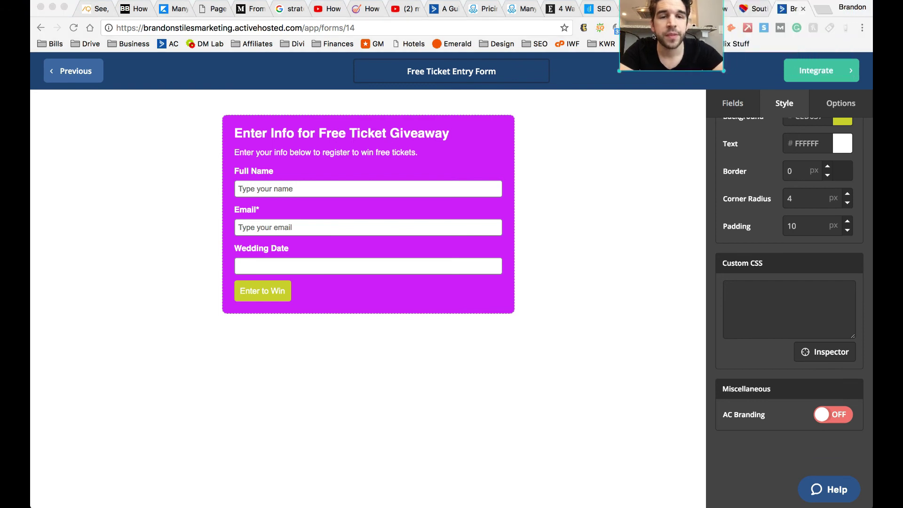
- Go to the Integrate Your Form page and browse its integration options
click(839, 73)
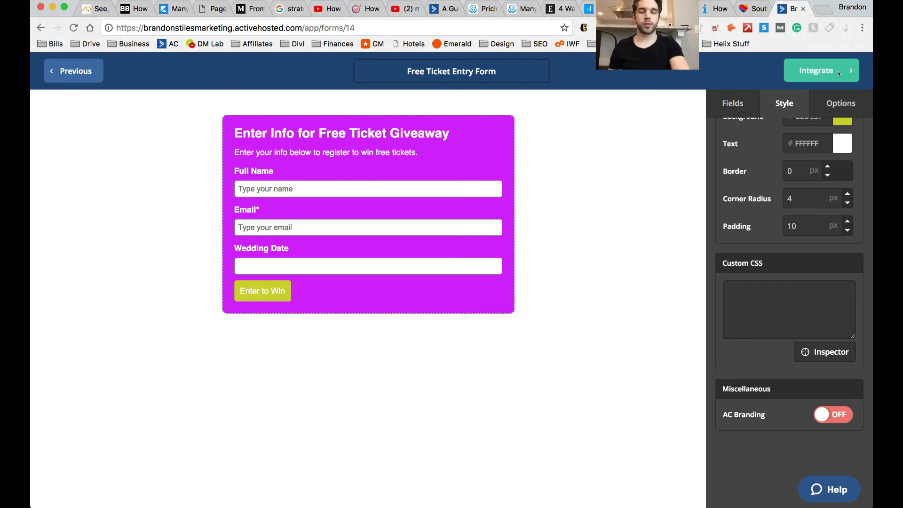
click(836, 73)
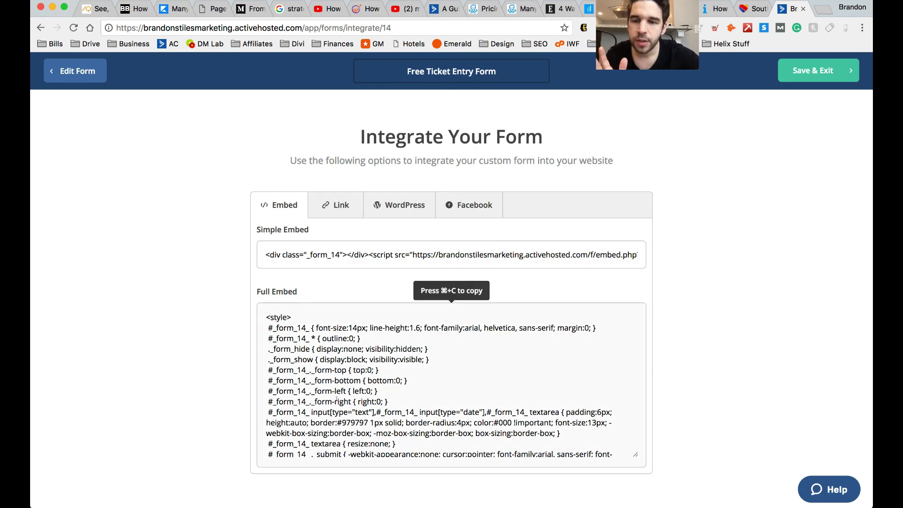
scroll(336, 400, down, 10)
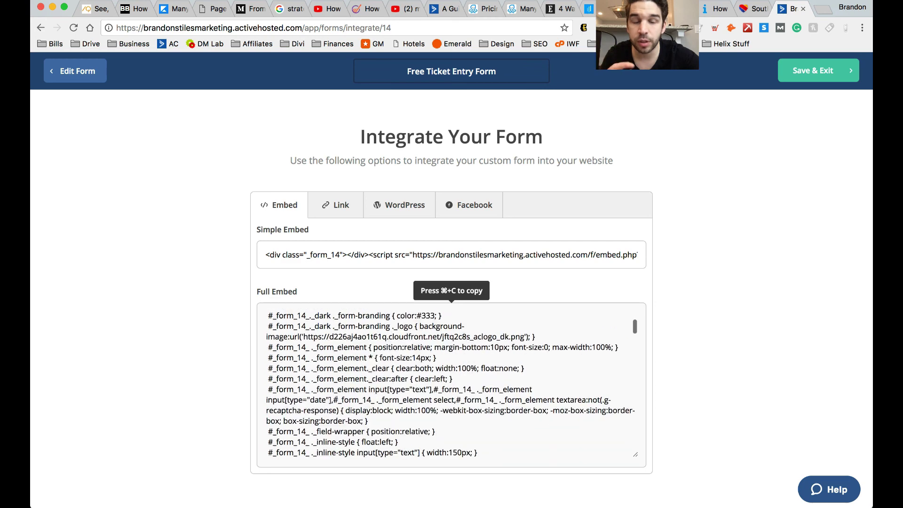
click(660, 56)
drag(656, 32, 841, 139)
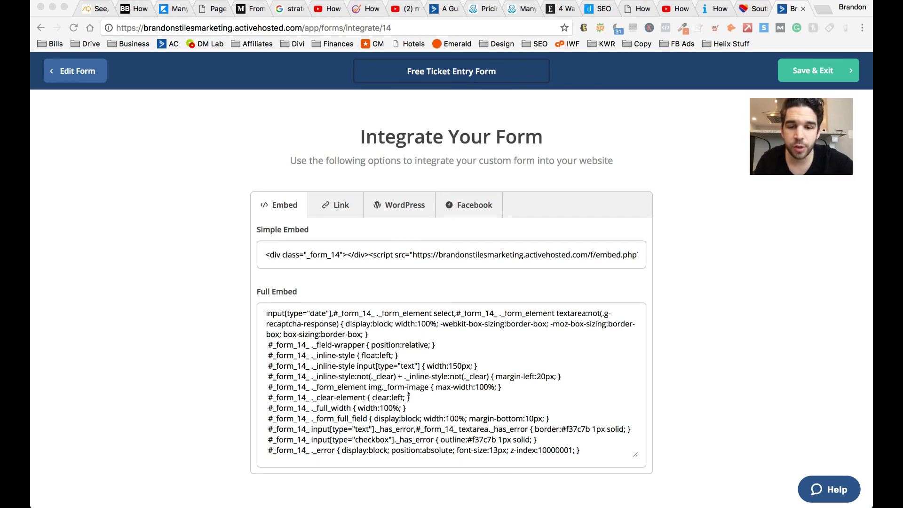
scroll(408, 394, down, 15)
scroll(408, 395, down, 2)
click(401, 282)
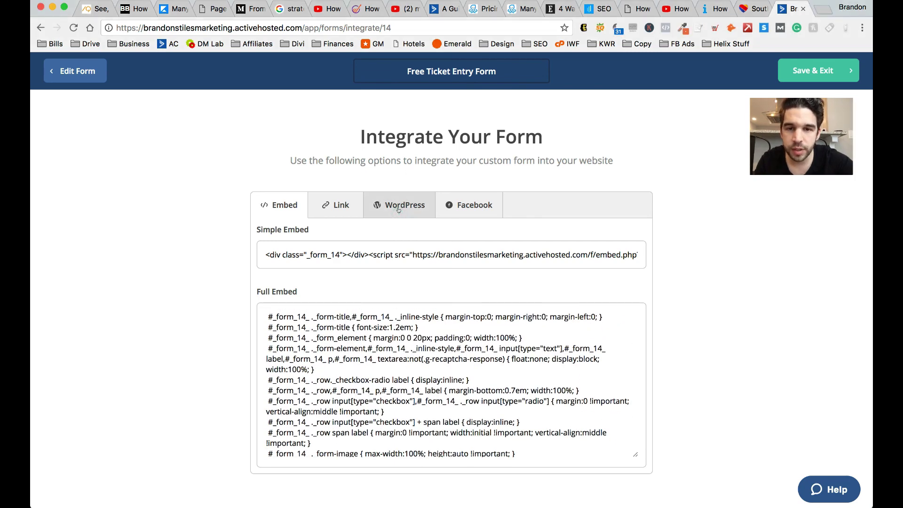
- Look at the WordPress option, then return to Embed and select all Full Embed code
click(398, 207)
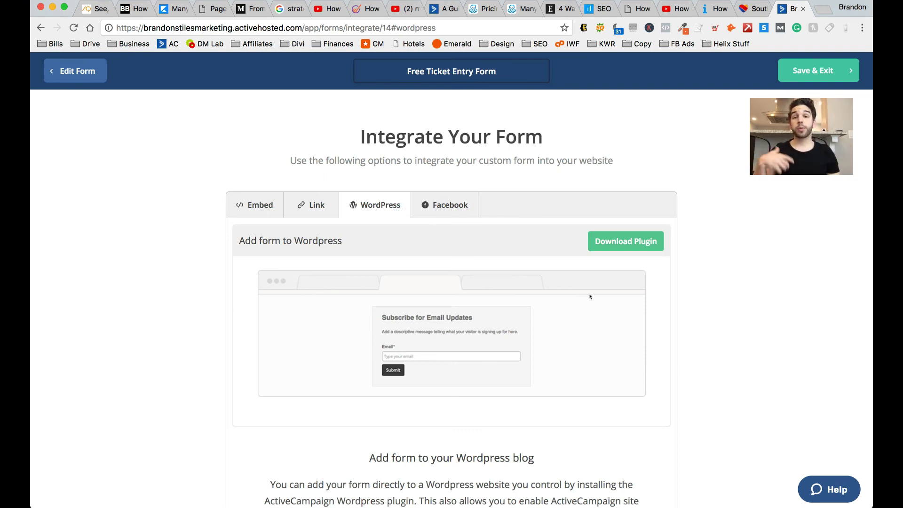
scroll(590, 297, down, 2)
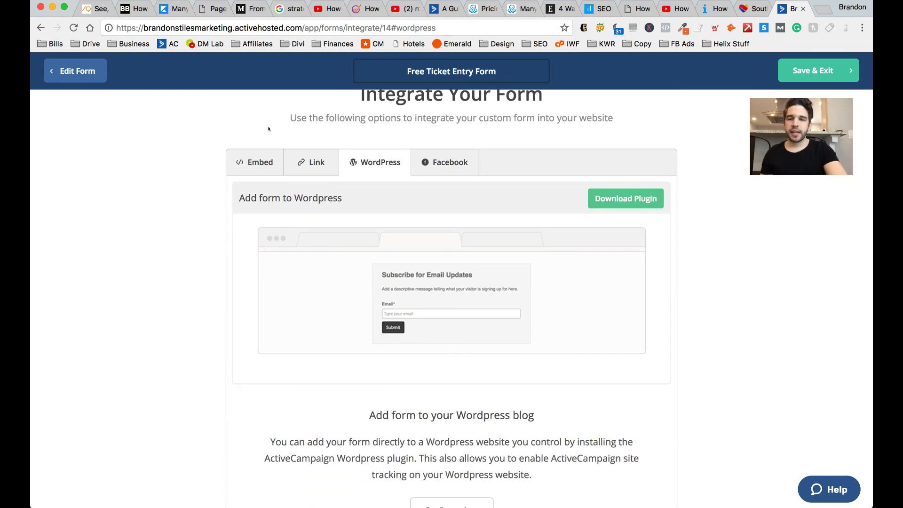
click(271, 159)
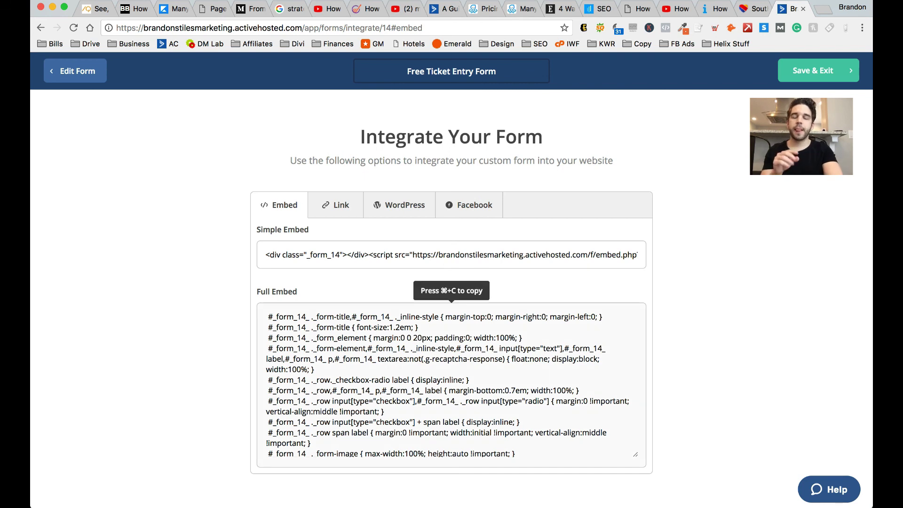
click(399, 424)
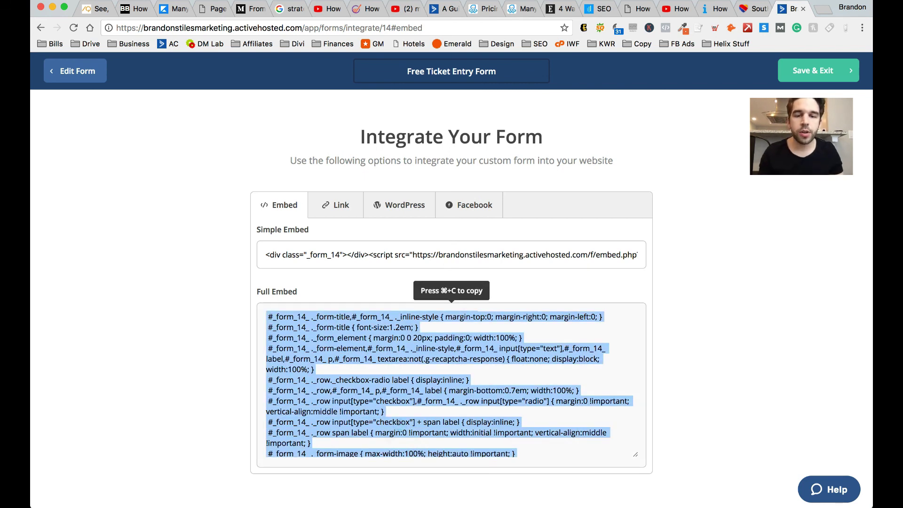